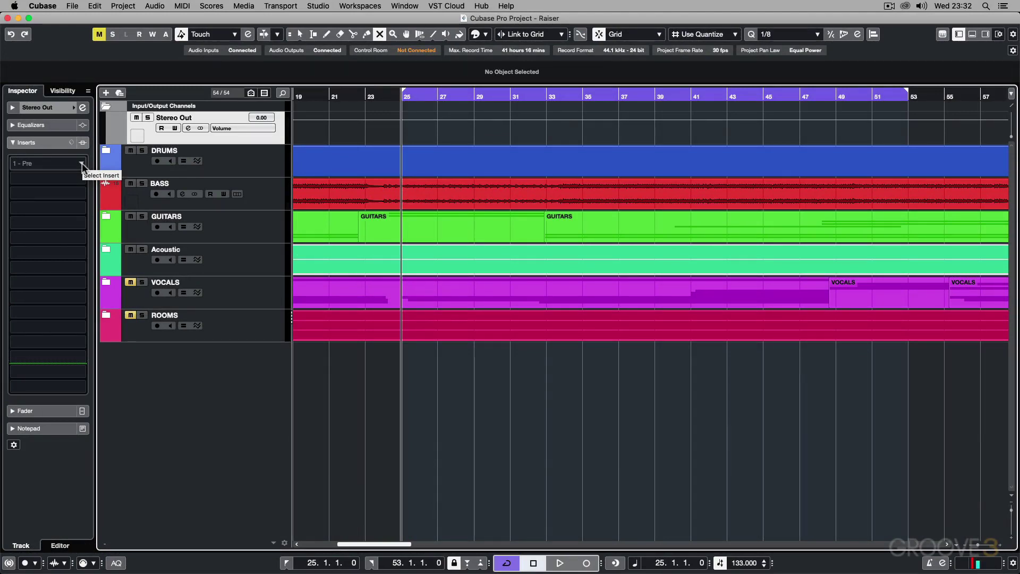
Load the Raiser limiter into Stereo Out's first insert slot by searching 'rais'.
{"action": "left_click", "coordinate": [81, 163]}
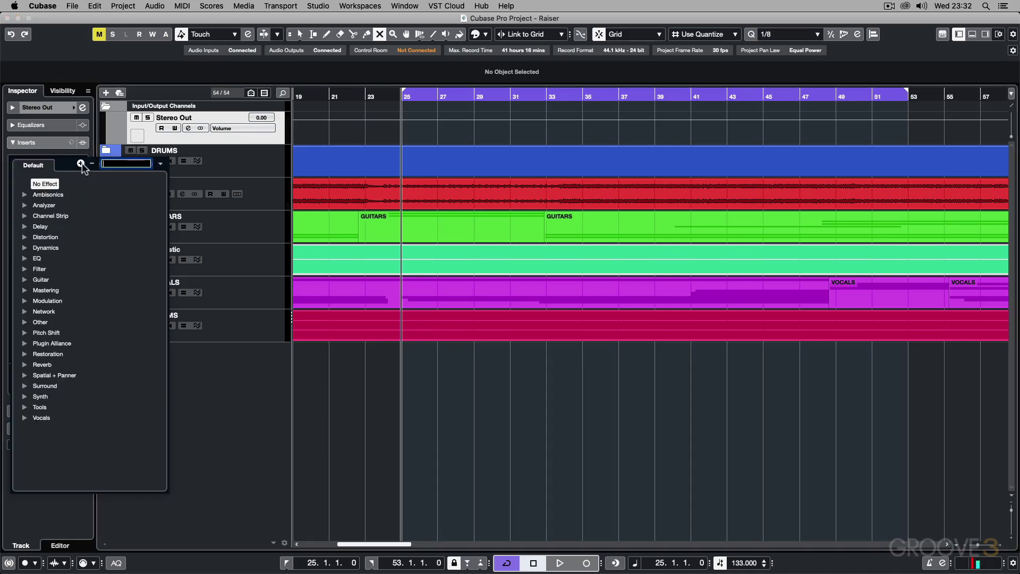
{"action": "type", "text": "raiser"}
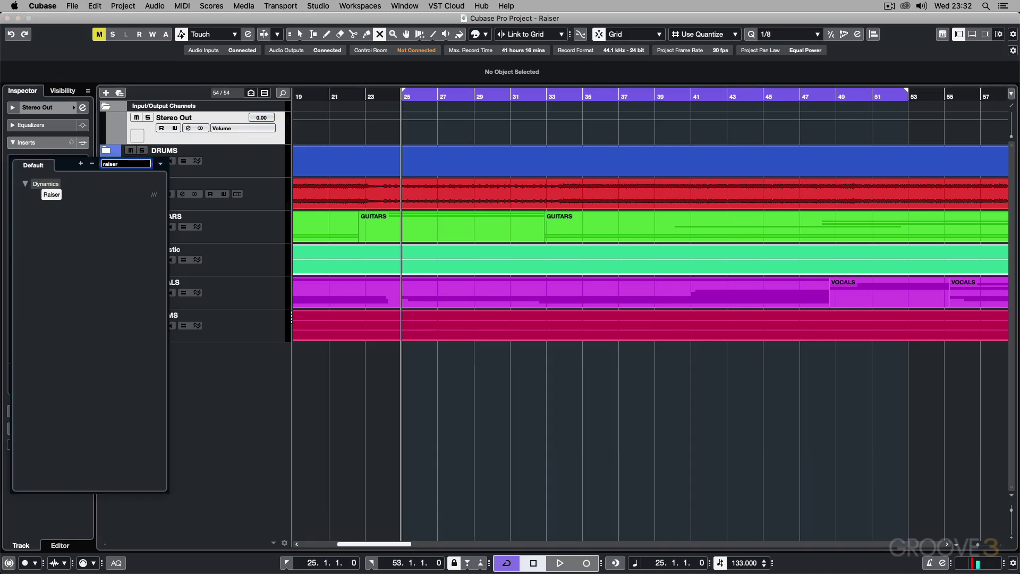
{"action": "key", "text": "Return"}
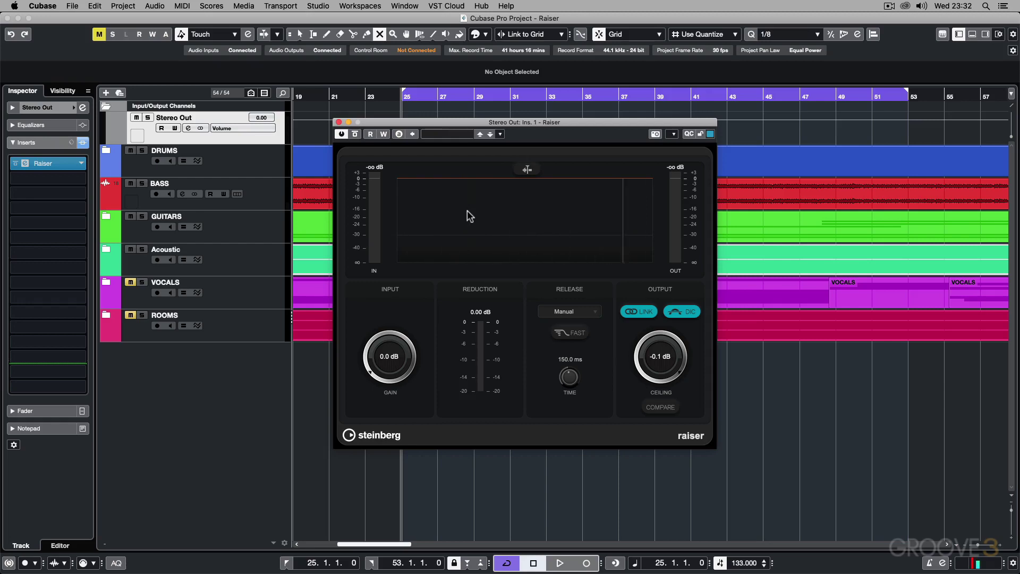
{"action": "key", "text": "space"}
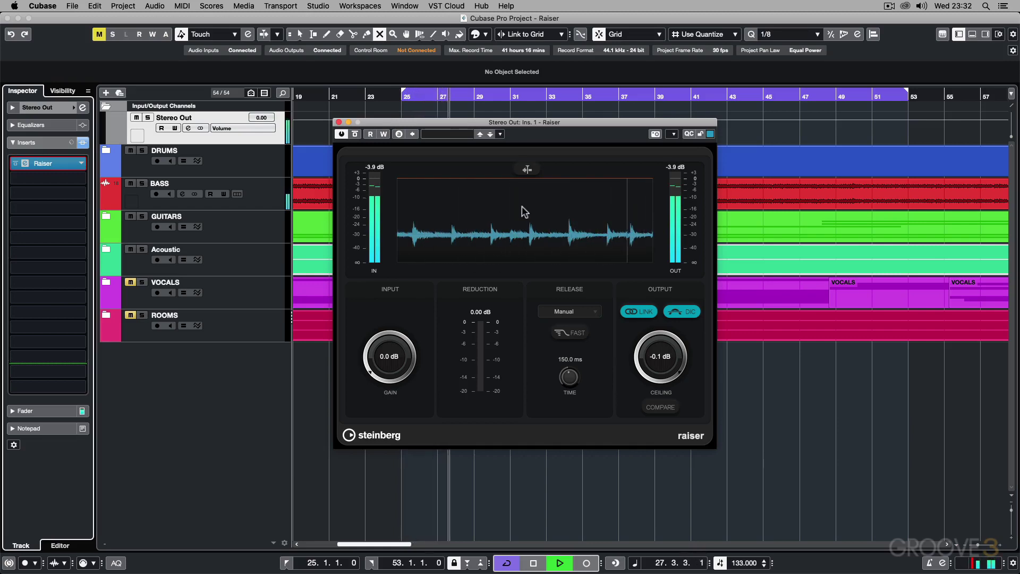
{"action": "key", "text": "space"}
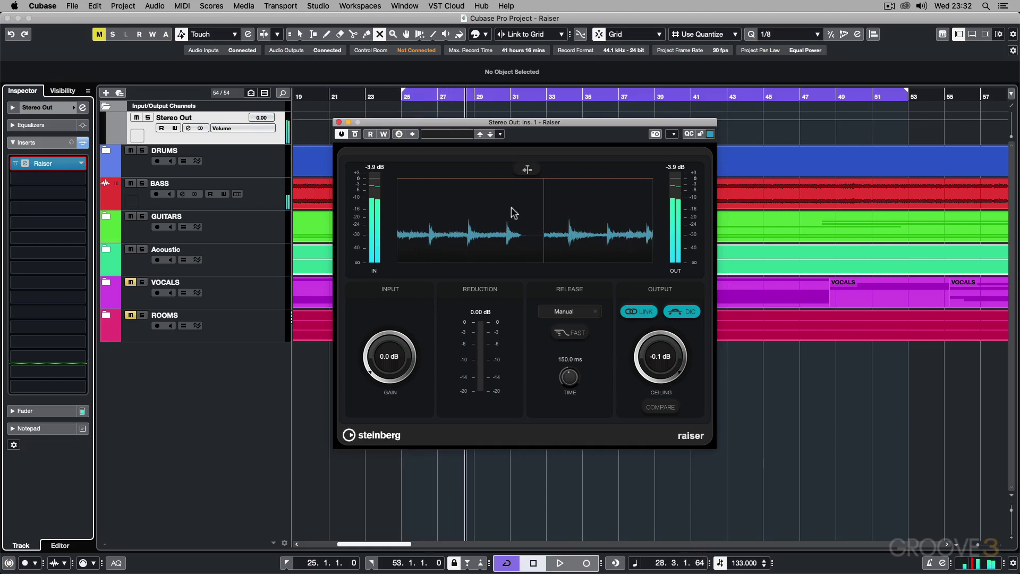
{"action": "left_click", "coordinate": [535, 171]}
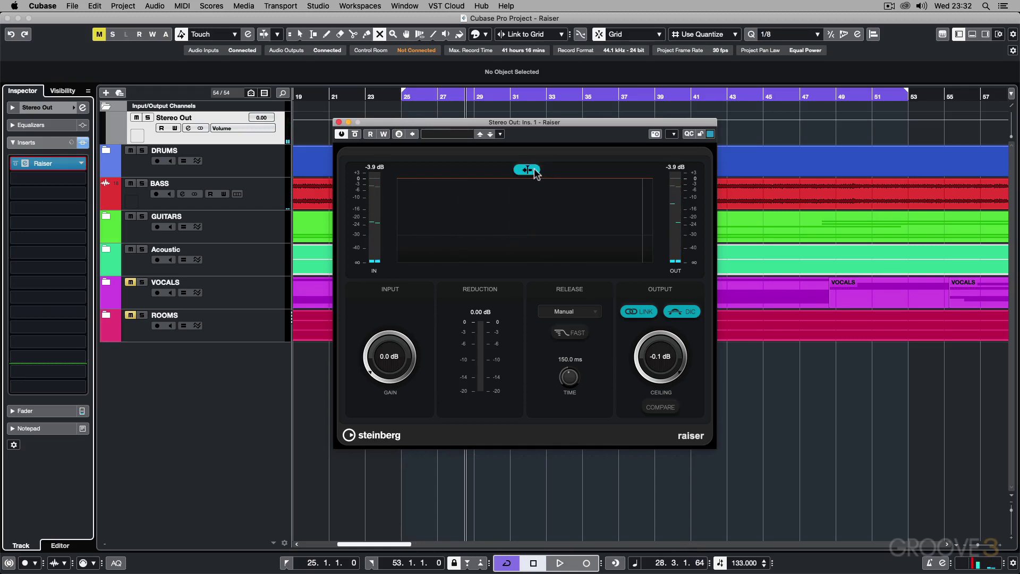
{"action": "key", "text": "space"}
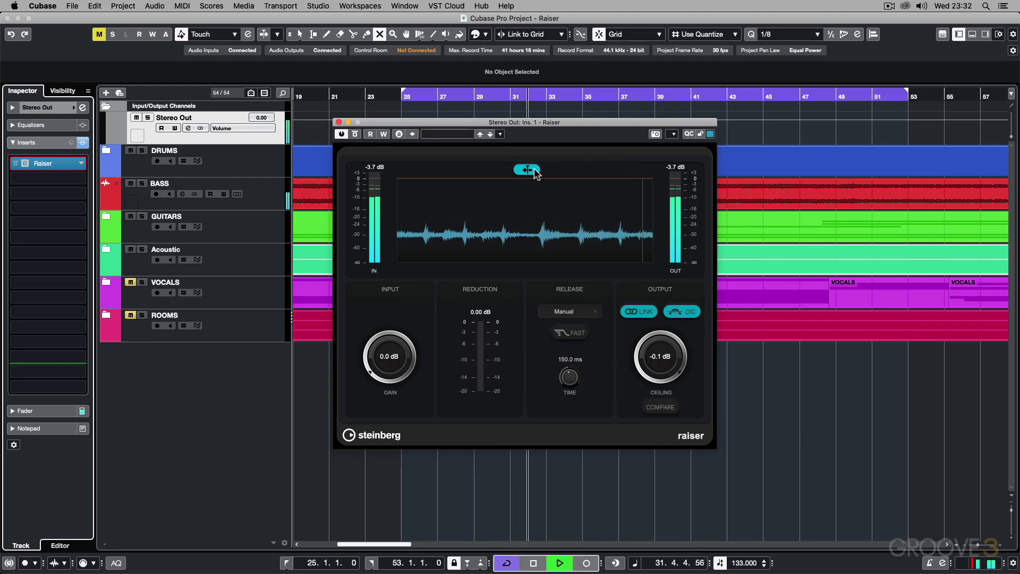
{"action": "left_click", "coordinate": [535, 171]}
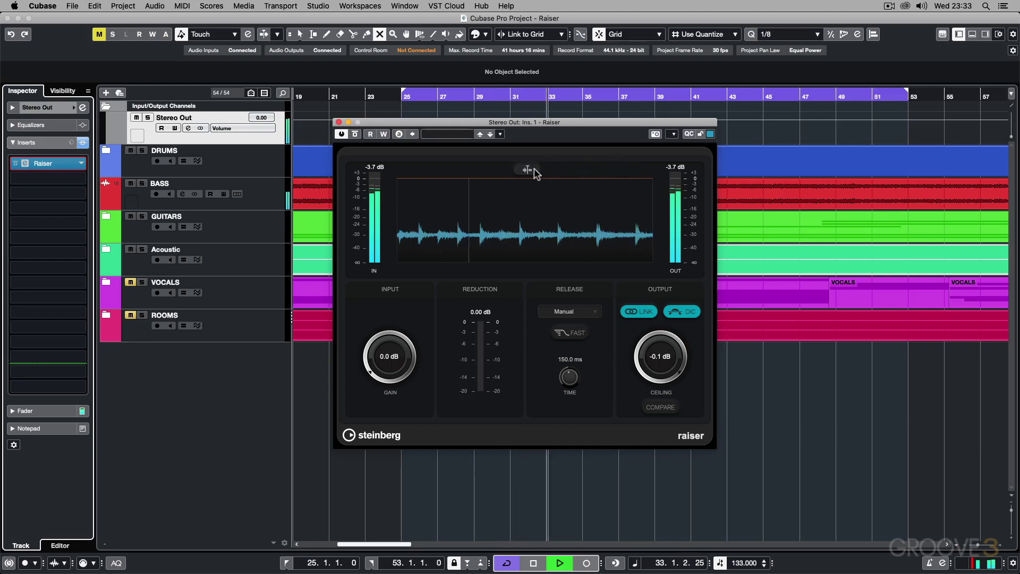
{"action": "key", "text": "space"}
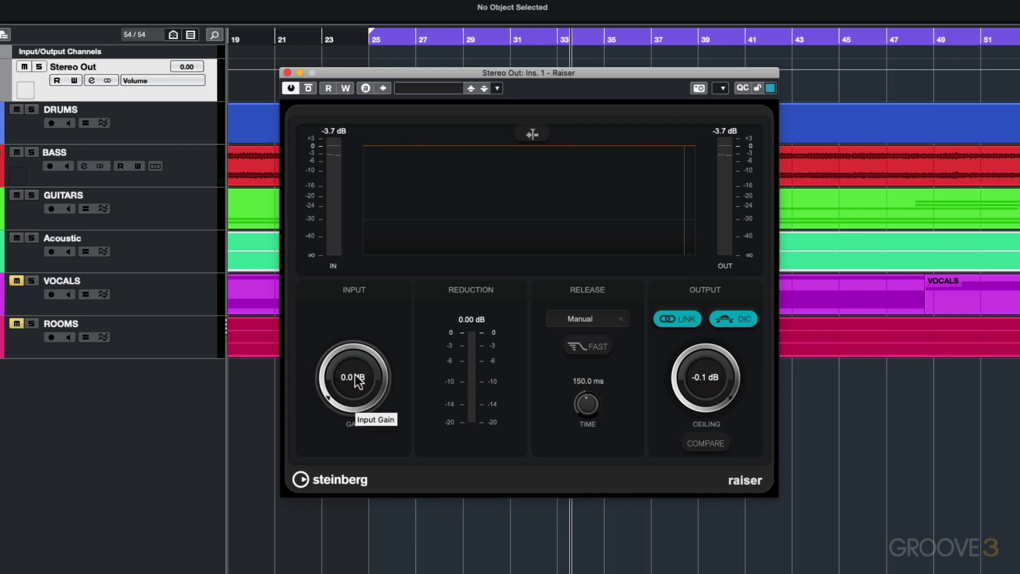
Play the mix and raise Raiser's input gain to 8.0 dB, reaching about -5.35 dB reduction.
{"action": "mouse_move", "coordinate": [357, 380]}
{"action": "left_mouse_down"}
{"action": "mouse_move", "coordinate": [355, 348]}
{"action": "mouse_move", "coordinate": [354, 383]}
{"action": "left_mouse_up"}
{"action": "key", "text": "space"}
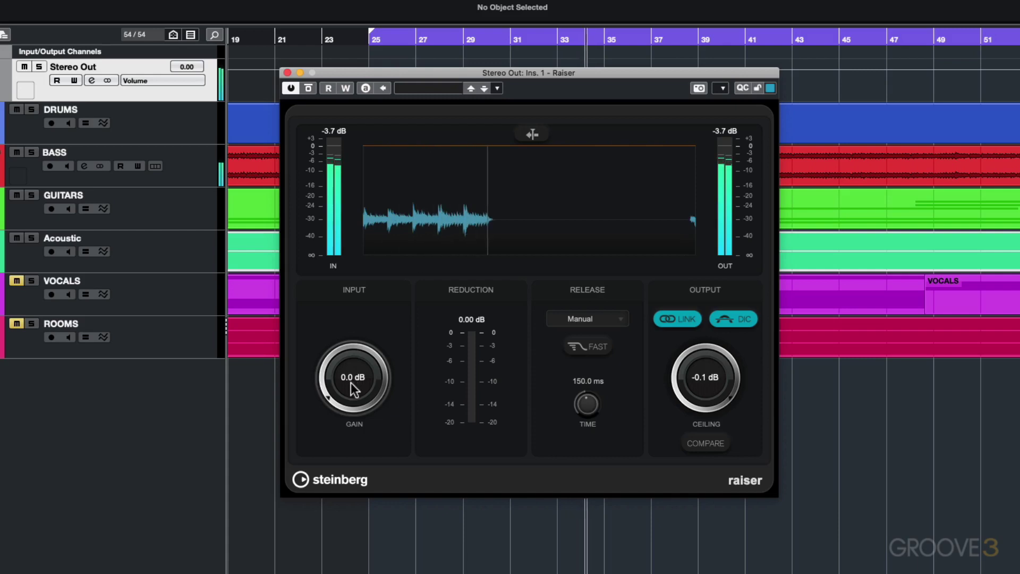
{"action": "left_click_drag", "start_coordinate": [352, 385], "coordinate": [339, 285]}
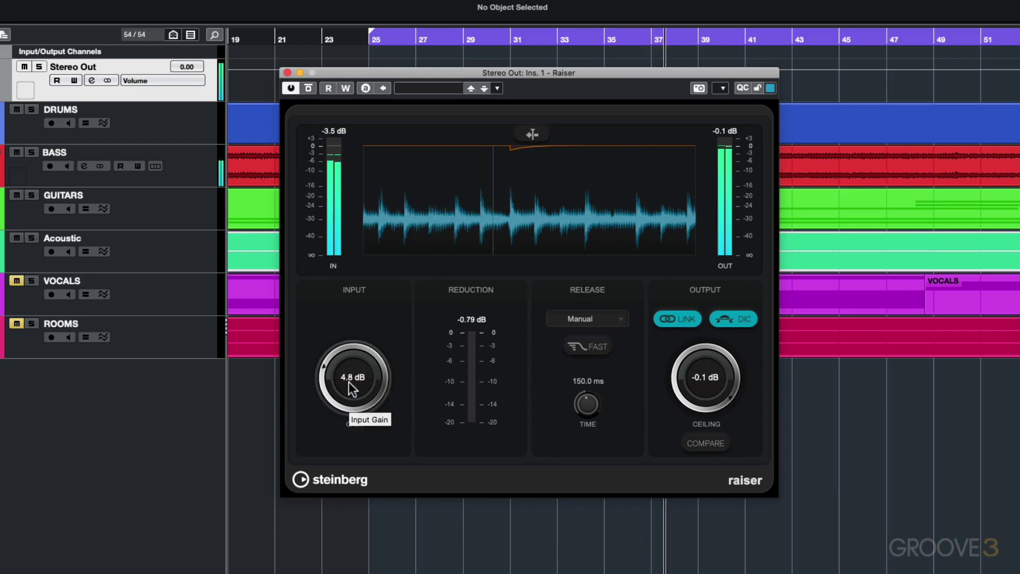
{"action": "left_click_drag", "start_coordinate": [349, 376], "coordinate": [346, 316]}
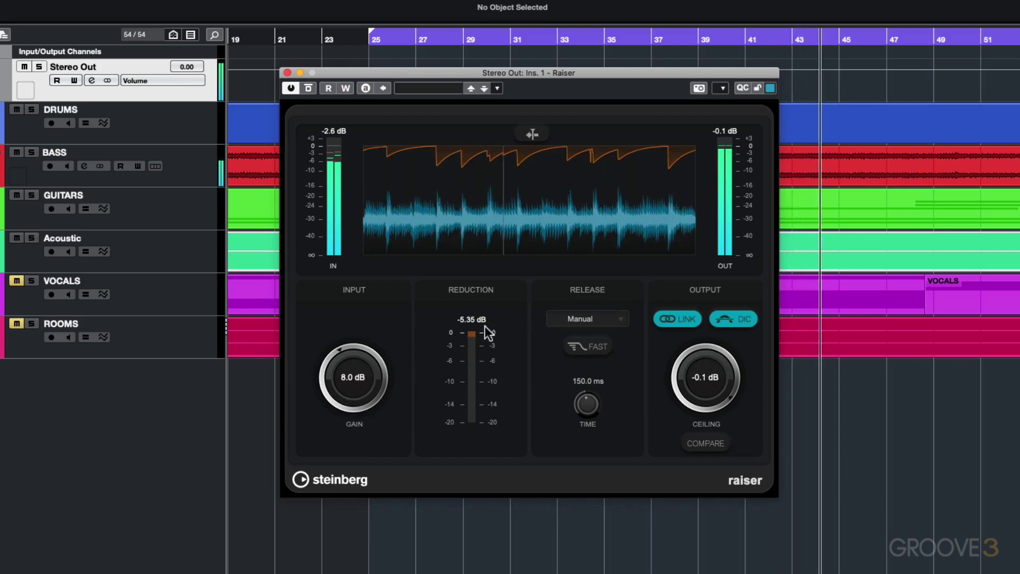
Stop playback with Raiser at 8.0 dB input gain and a -0.1 dB ceiling.
{"action": "key", "text": "space"}
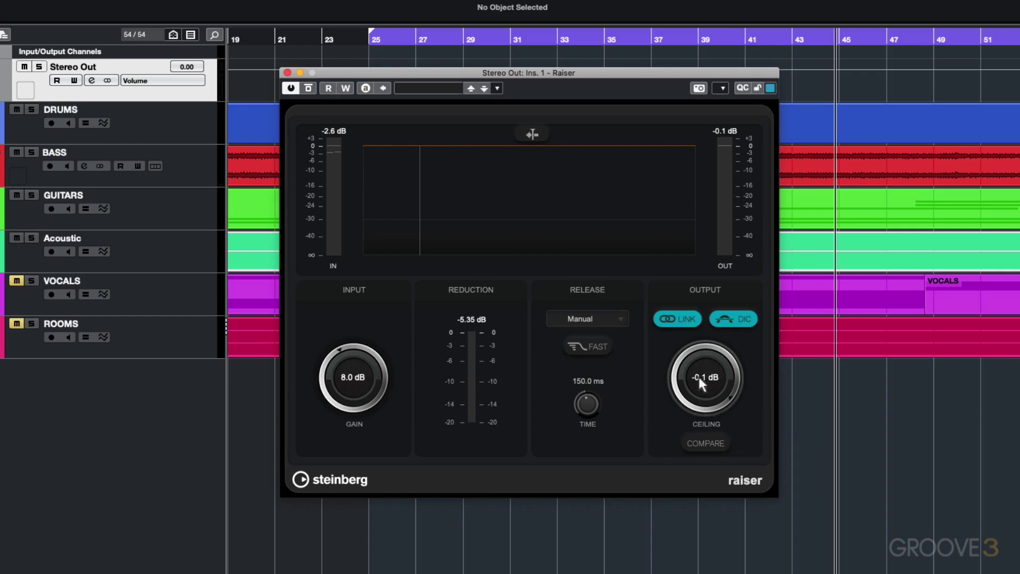
Enter -1 as Raiser's Ceiling value, lowering the output ceiling to -1.0 dB.
{"action": "double_click", "coordinate": [699, 378]}
{"action": "type", "text": "-1"}
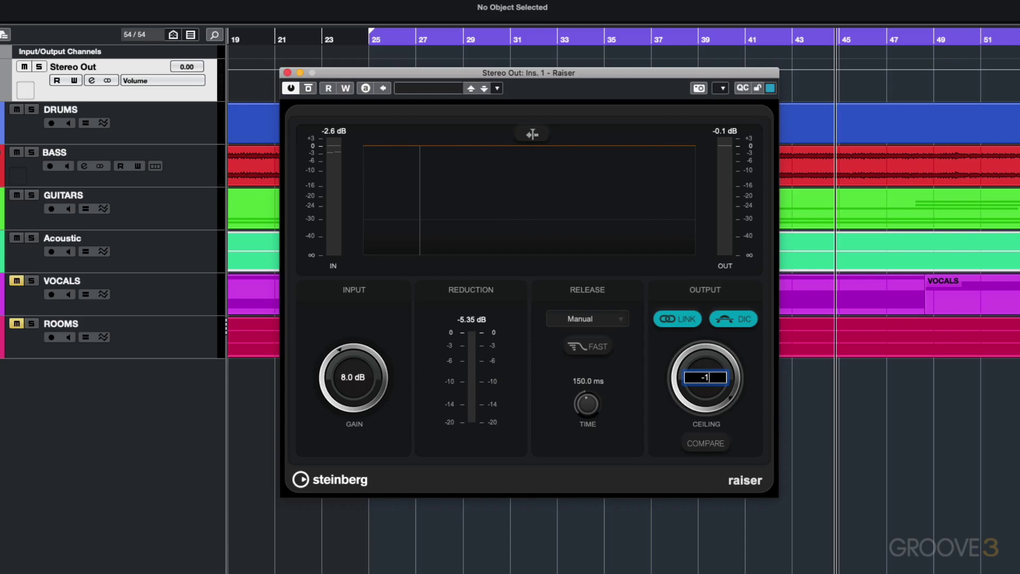
{"action": "key", "text": "Return"}
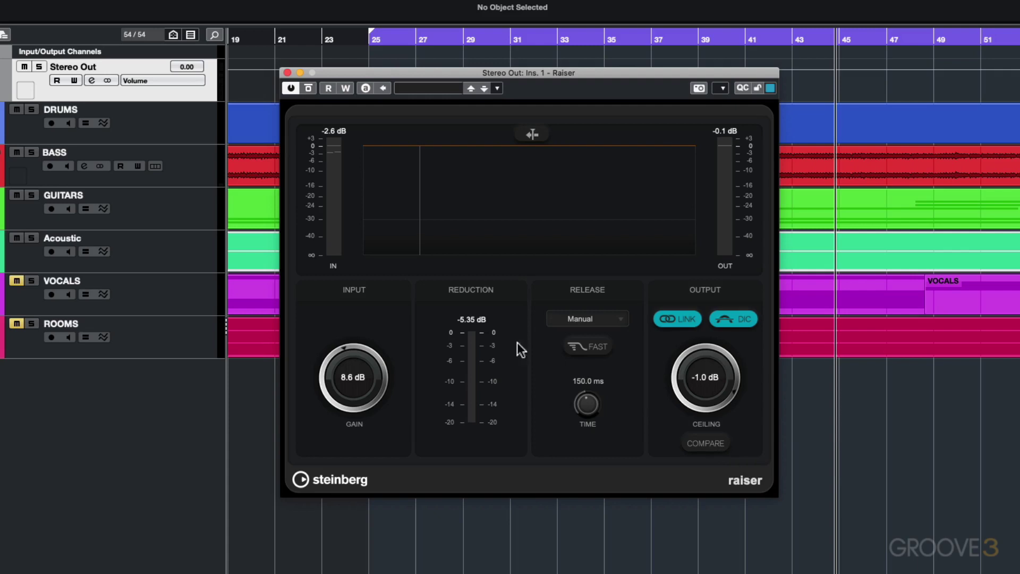
Play from bar 25 and raise Raiser's input gain to 10.2 dB.
{"action": "left_click", "coordinate": [367, 36]}
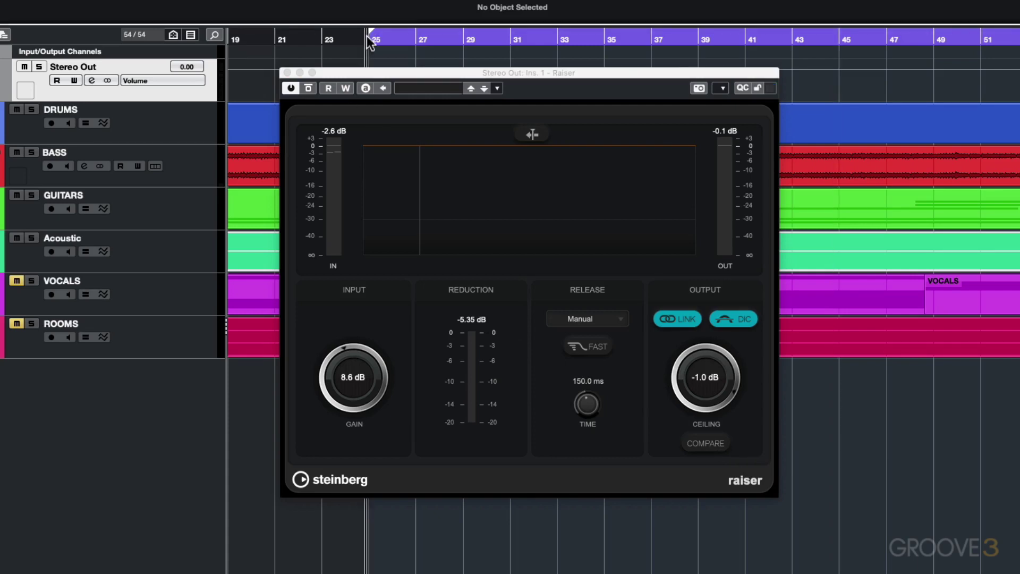
{"action": "key", "text": "space"}
{"action": "left_click_drag", "start_coordinate": [355, 378], "coordinate": [353, 348]}
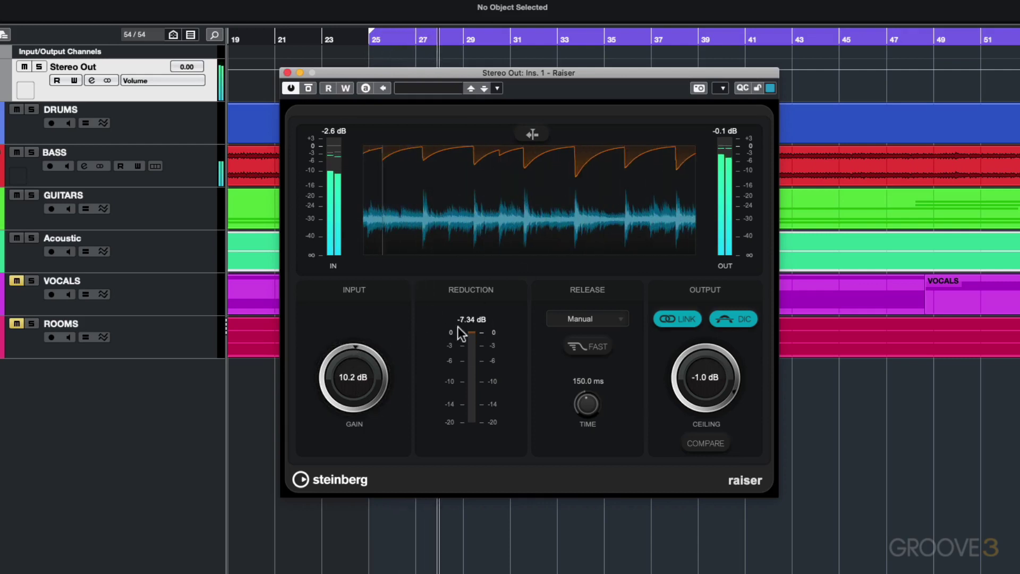
Toggle the limiter's power, switch Compare on, then stop playback.
{"action": "left_click", "coordinate": [291, 88]}
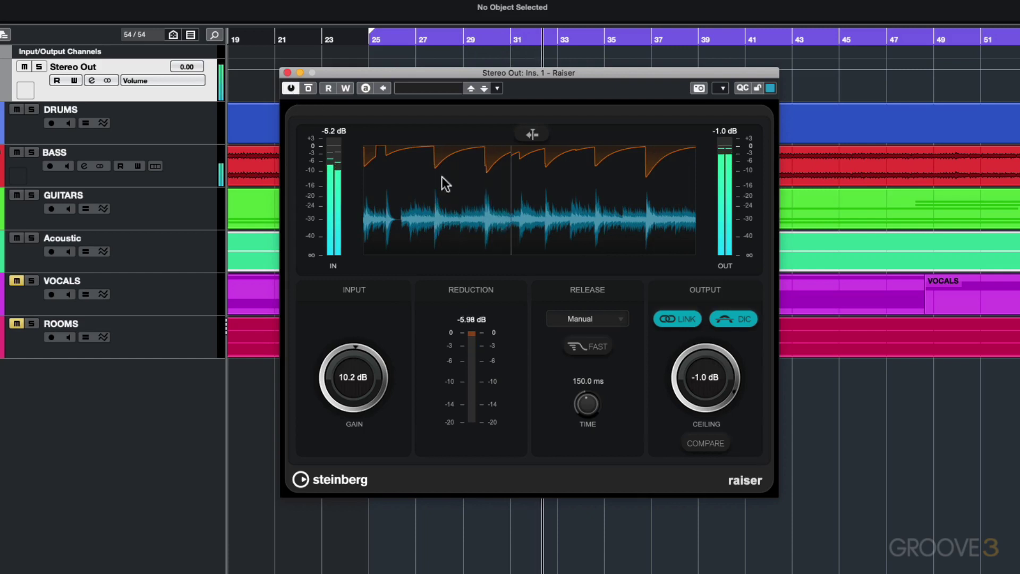
{"action": "left_click", "coordinate": [703, 445]}
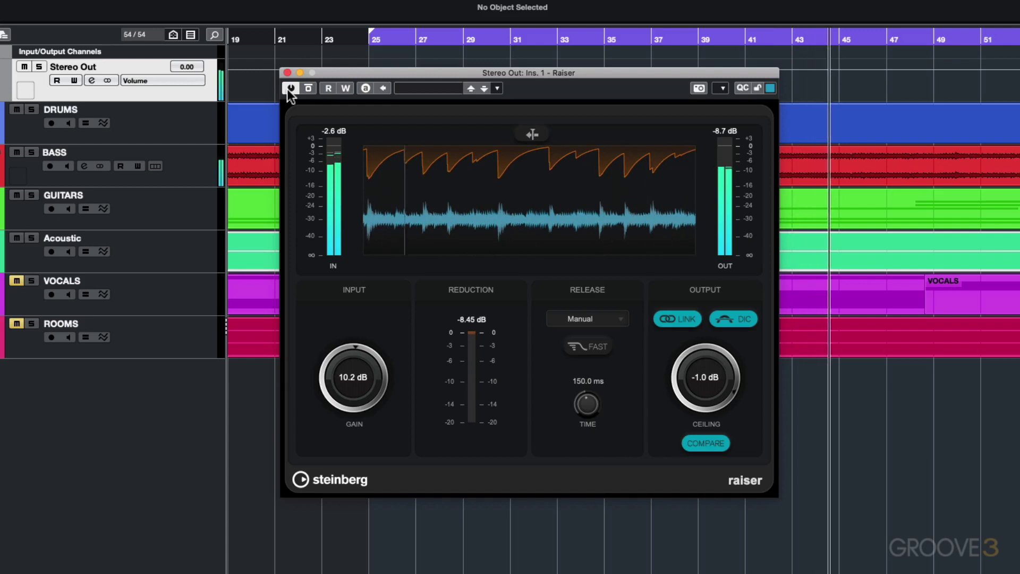
{"action": "key", "text": "space"}
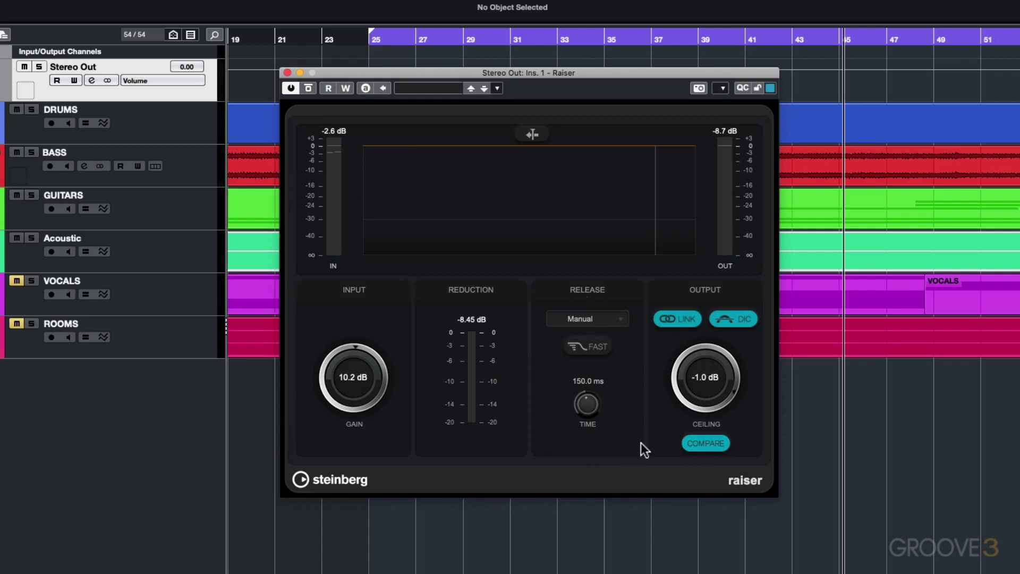
Check the release mode list and keep Raiser on Manual release.
{"action": "left_click", "coordinate": [597, 321]}
{"action": "left_click", "coordinate": [597, 321]}
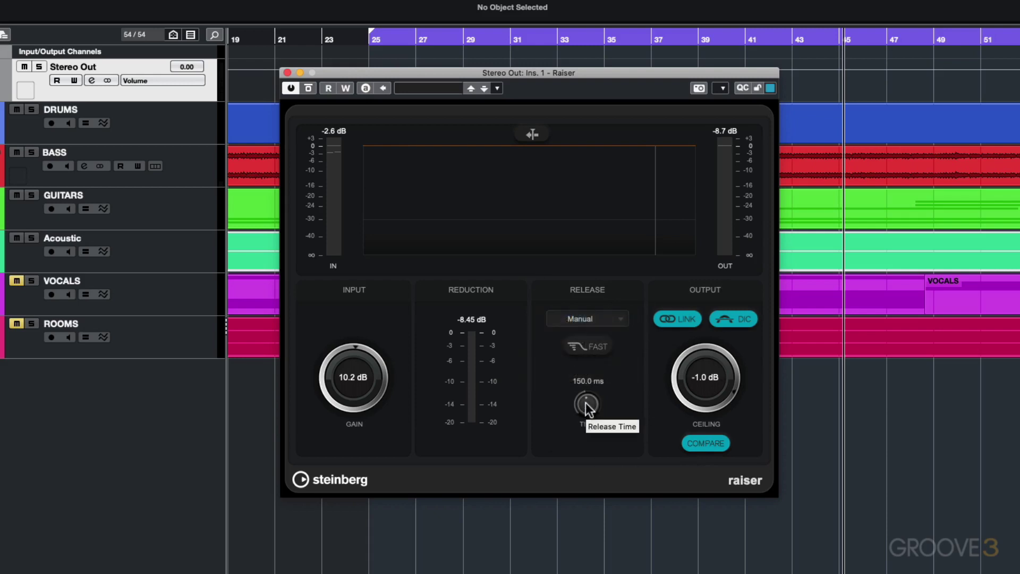
{"action": "scroll", "coordinate": [587, 418], "scroll_direction": "up", "scroll_amount": 3}
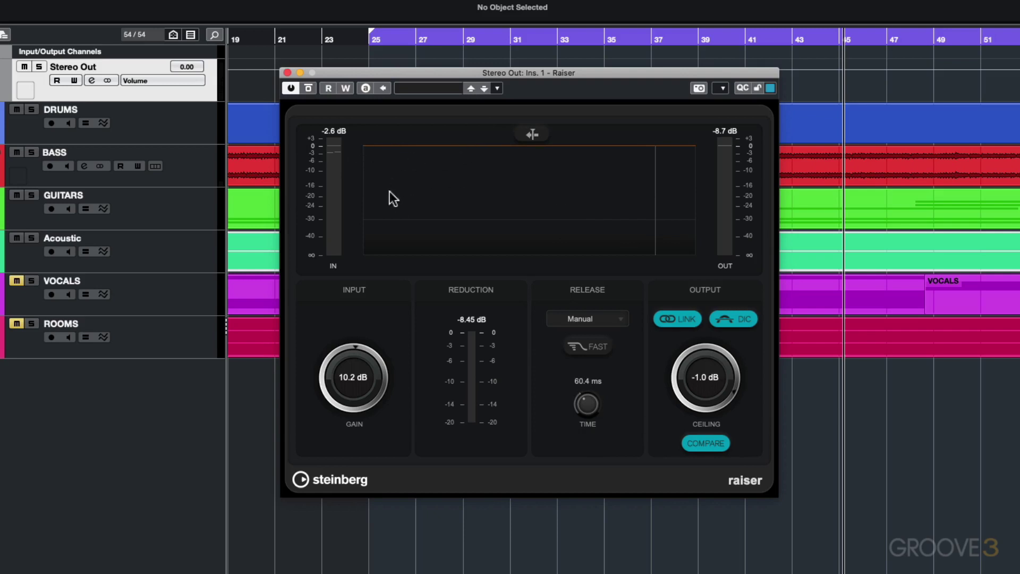
Play from bar 25 and sweep the release time, down to 5.6 ms then longer.
{"action": "left_click", "coordinate": [375, 40]}
{"action": "key", "text": "space"}
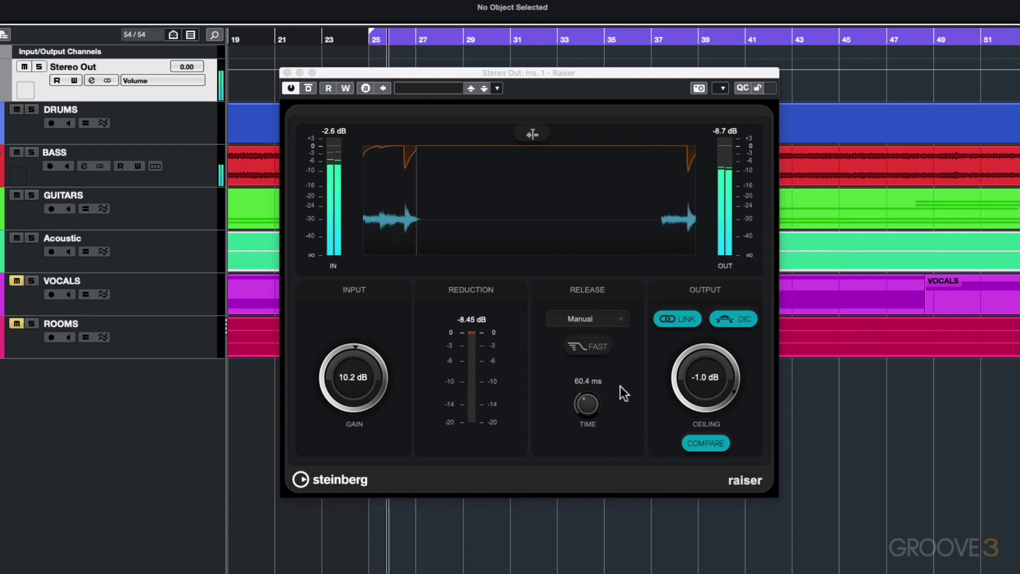
{"action": "left_click_drag", "start_coordinate": [585, 403], "coordinate": [590, 432]}
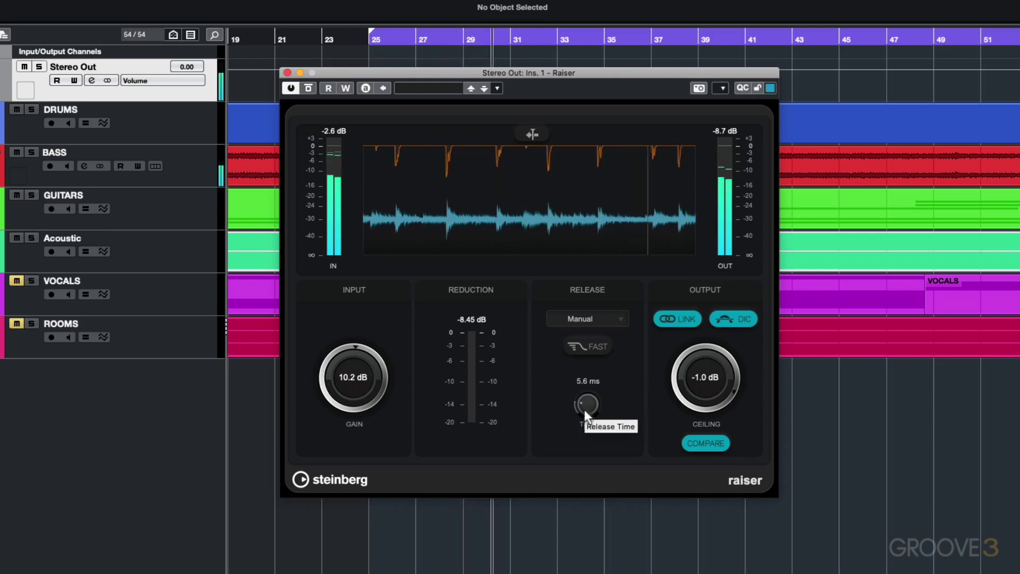
{"action": "left_click_drag", "start_coordinate": [583, 407], "coordinate": [580, 327]}
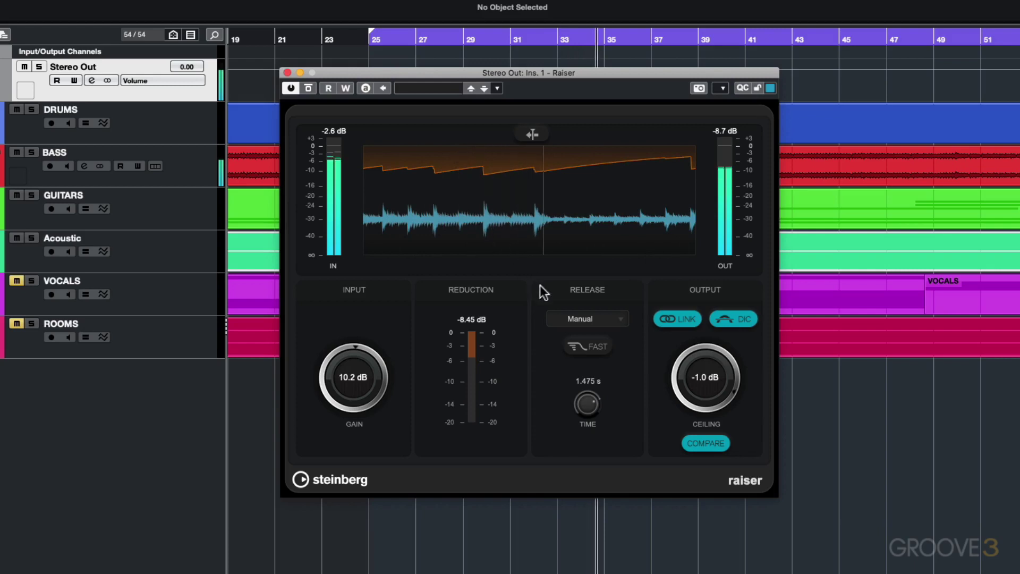
Shorten release to 173 ms, enable fast initial release, then lengthen to 1.130 s.
{"action": "left_click_drag", "start_coordinate": [587, 404], "coordinate": [585, 444]}
{"action": "left_click", "coordinate": [588, 346]}
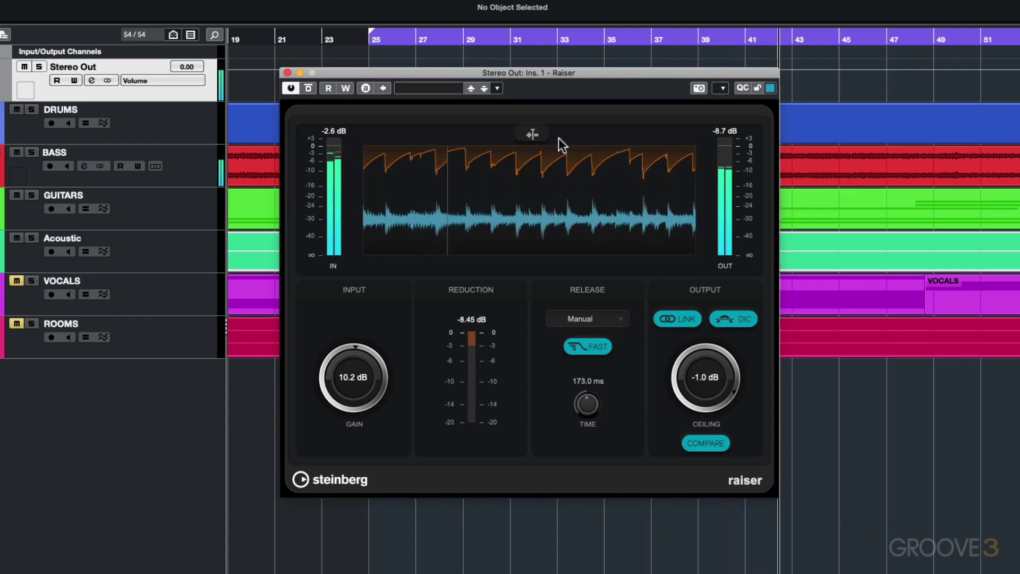
{"action": "left_click_drag", "start_coordinate": [582, 405], "coordinate": [581, 374]}
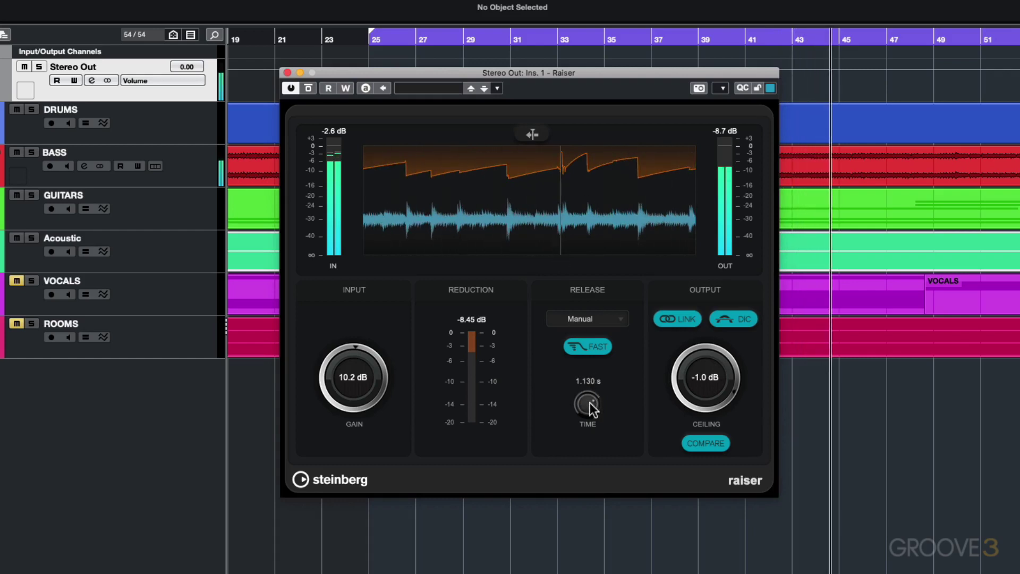
Settle the release time at 44.5 ms with fast release off, and stop playback.
{"action": "left_click_drag", "start_coordinate": [590, 404], "coordinate": [597, 464]}
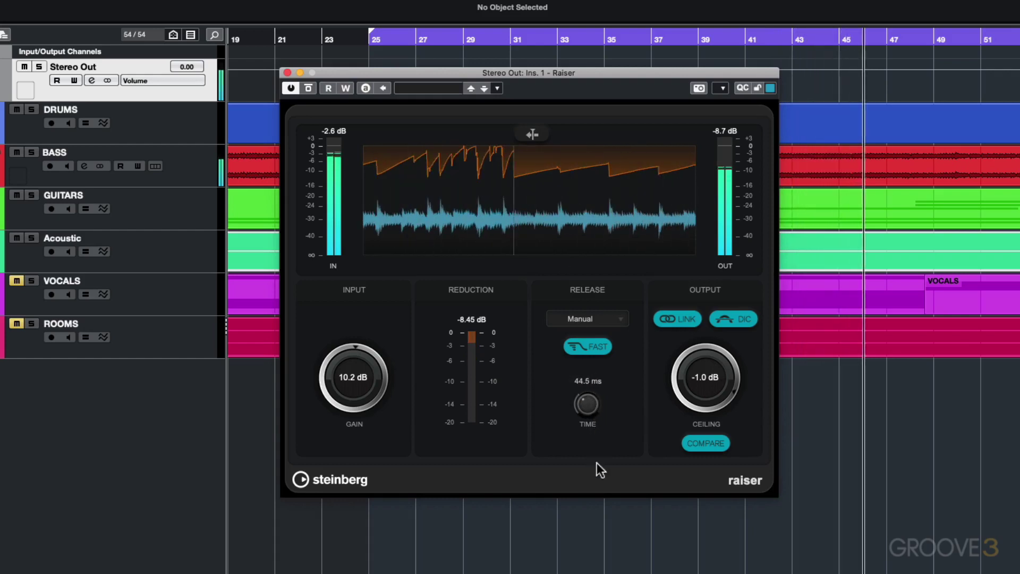
{"action": "left_click", "coordinate": [587, 348]}
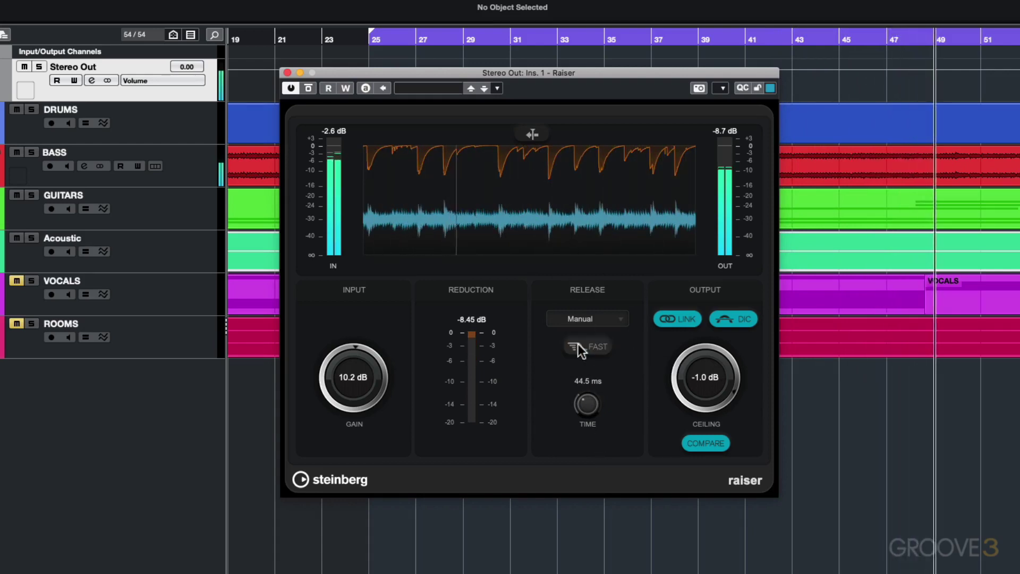
{"action": "key", "text": "space"}
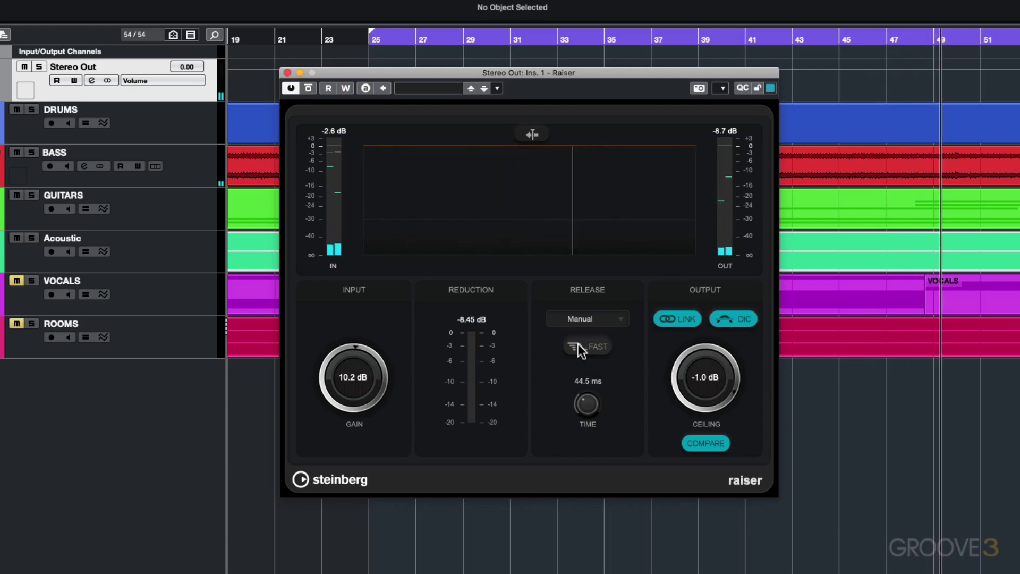
Set Raiser's release mode to Auto and start playback, showing about -9.03 dB reduction.
{"action": "left_click", "coordinate": [588, 320]}
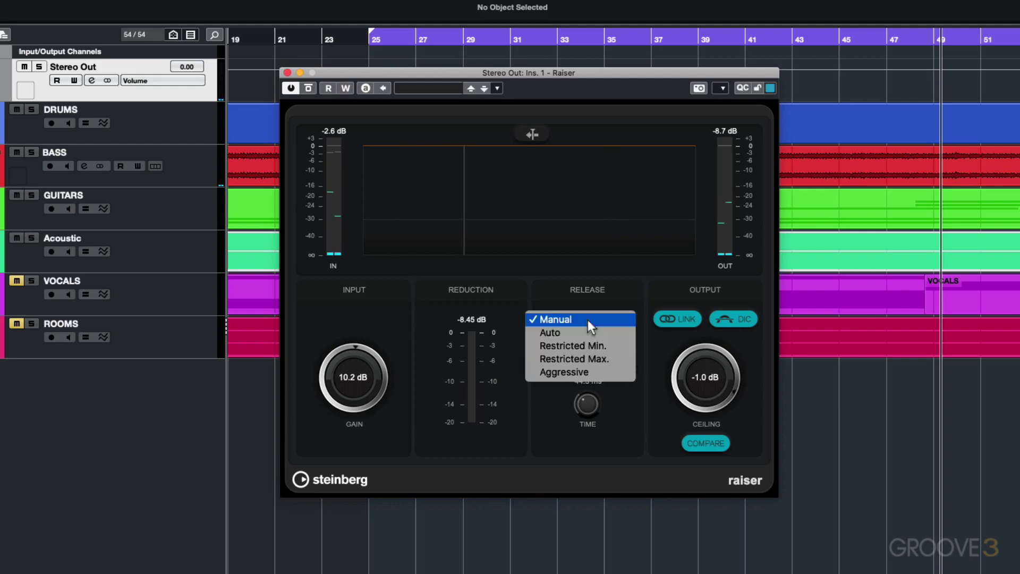
{"action": "left_click", "coordinate": [581, 329]}
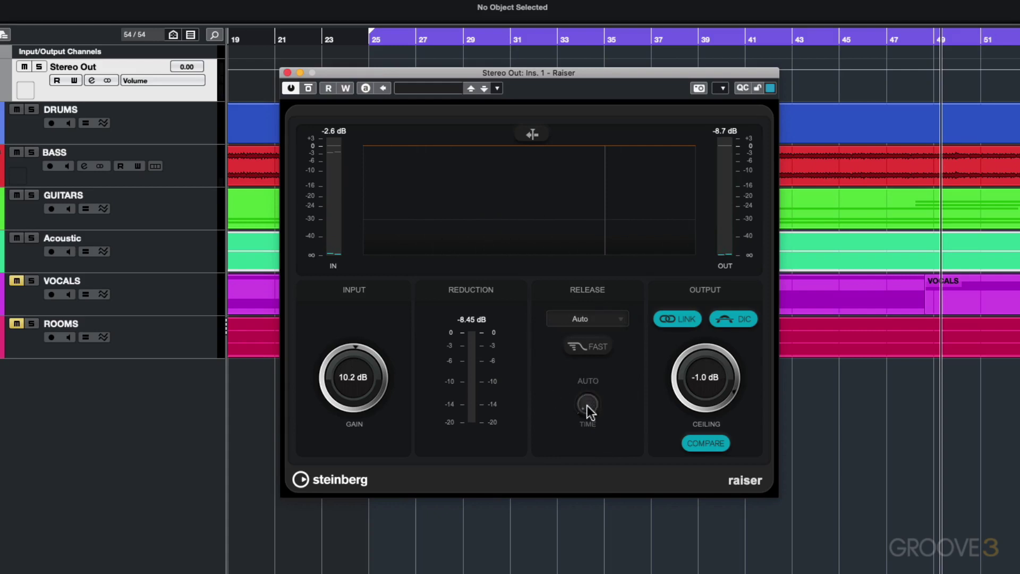
{"action": "key", "text": "space"}
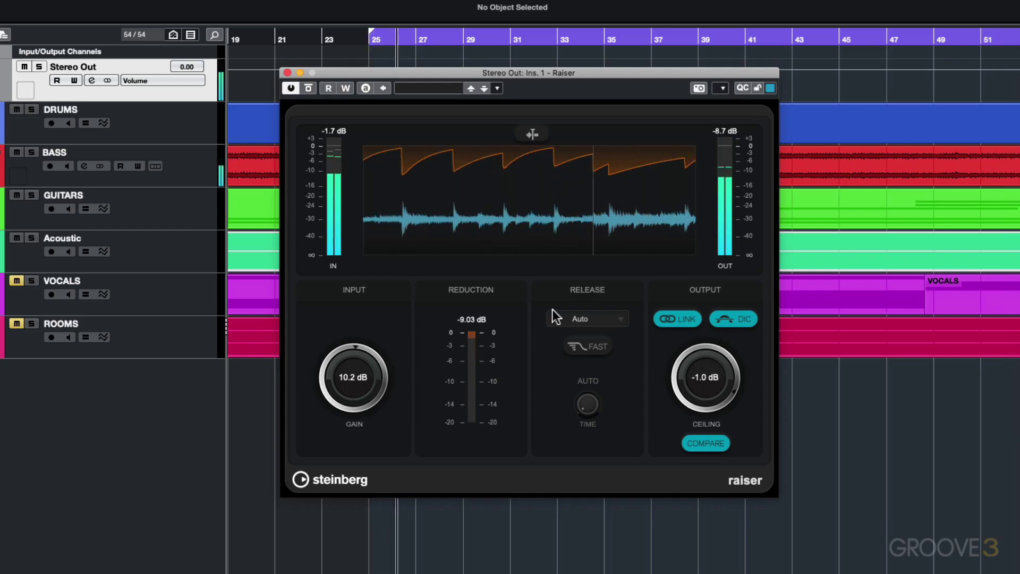
Choose the Restricted Min. release mode and start playback.
{"action": "left_click", "coordinate": [590, 320]}
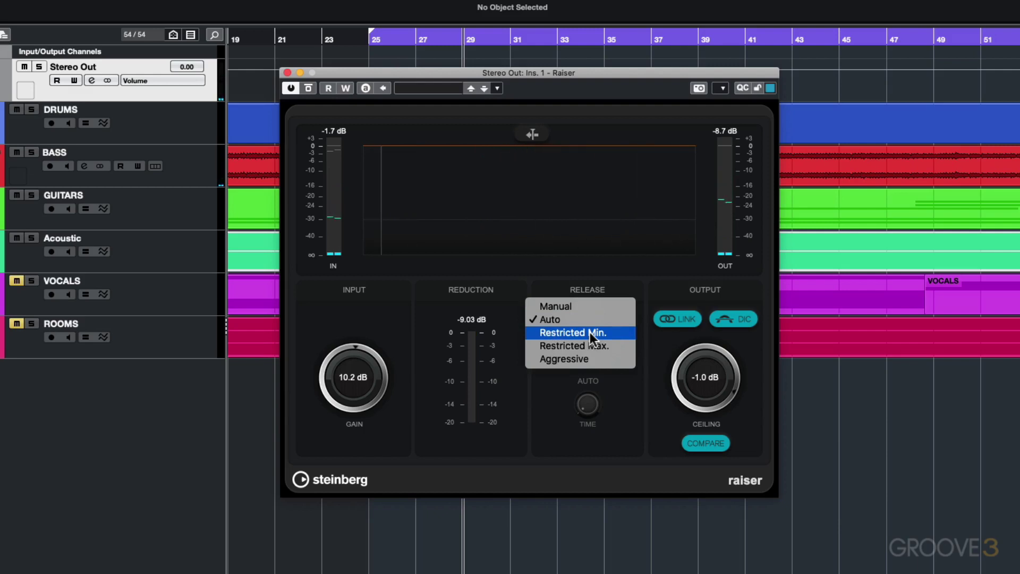
{"action": "left_click", "coordinate": [590, 333]}
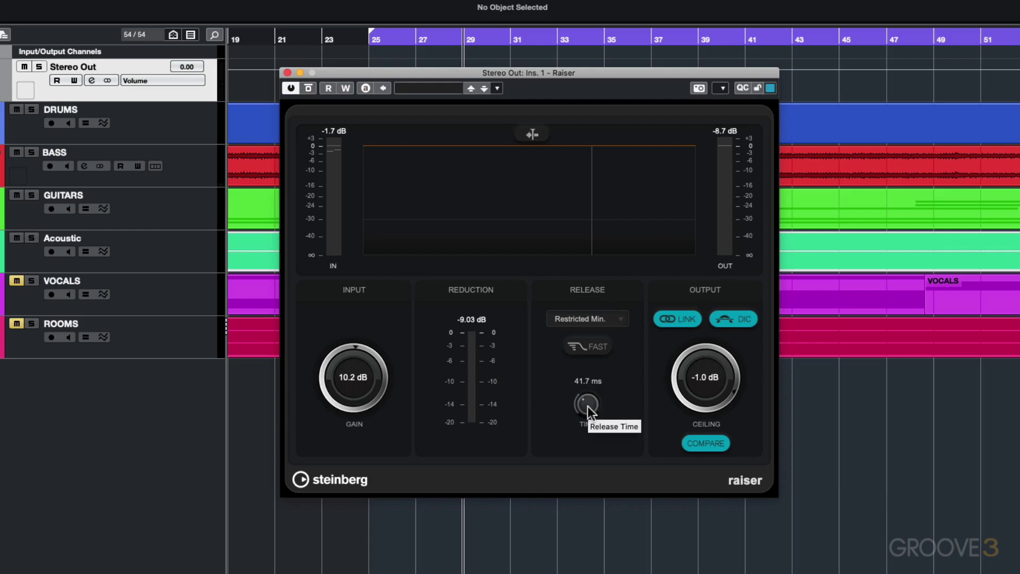
{"action": "key", "text": "space"}
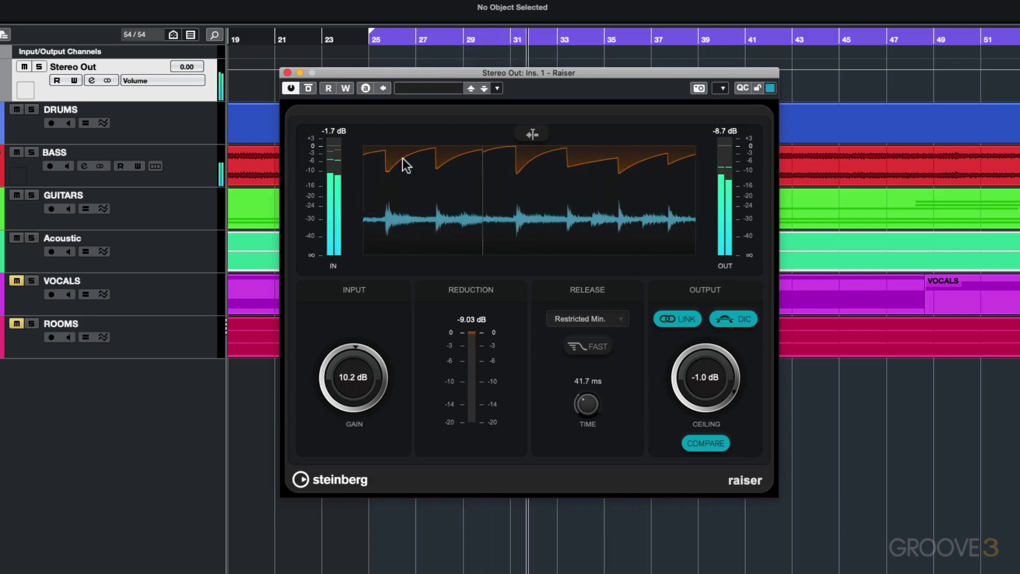
Sweep the release time to 198.7 ms and lower input gain to 8.6 dB.
{"action": "left_click_drag", "start_coordinate": [586, 400], "coordinate": [590, 425]}
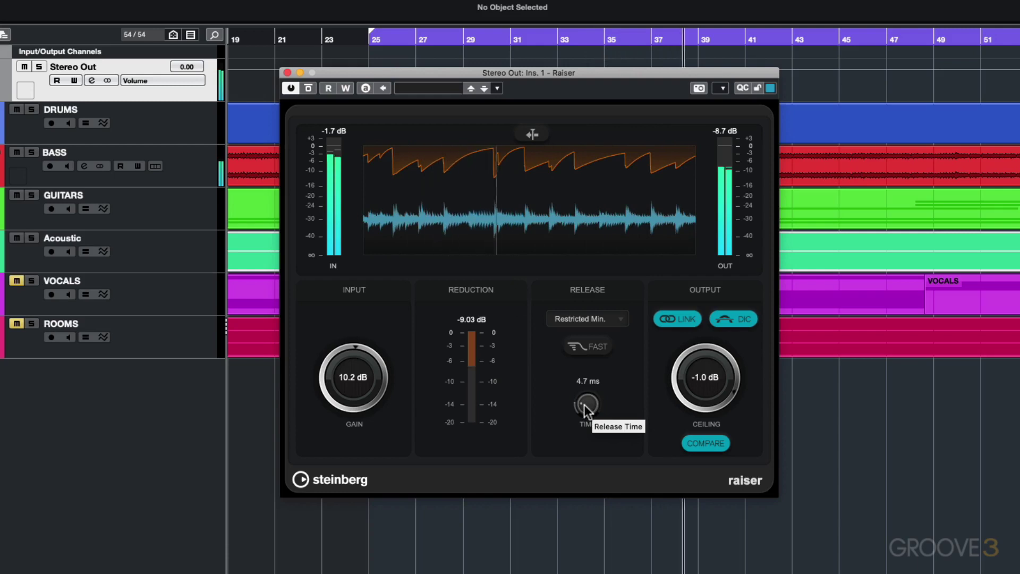
{"action": "left_click_drag", "start_coordinate": [582, 384], "coordinate": [584, 365]}
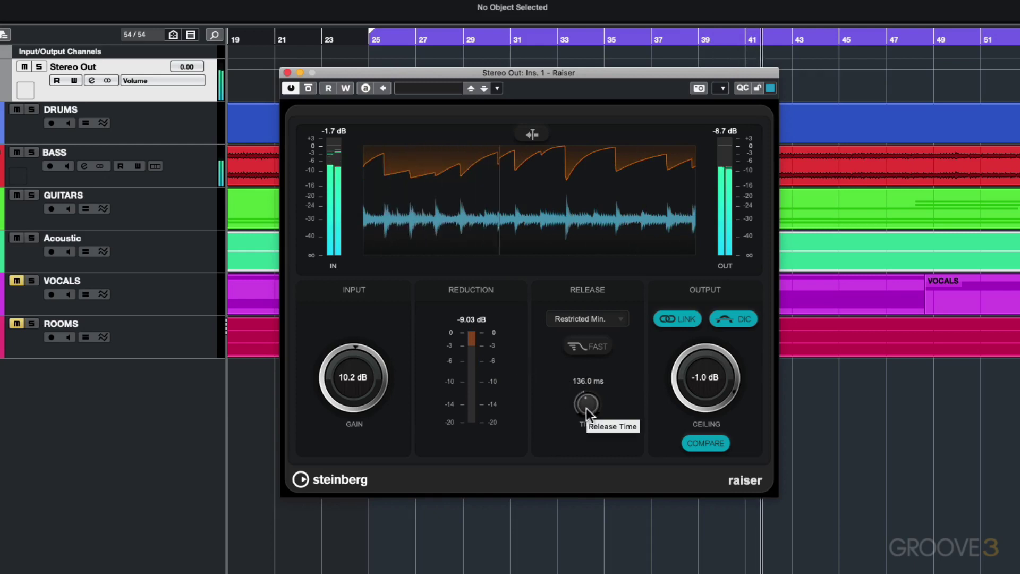
{"action": "mouse_move", "coordinate": [586, 408]}
{"action": "left_mouse_down"}
{"action": "mouse_move", "coordinate": [586, 400]}
{"action": "mouse_move", "coordinate": [585, 409]}
{"action": "left_mouse_up"}
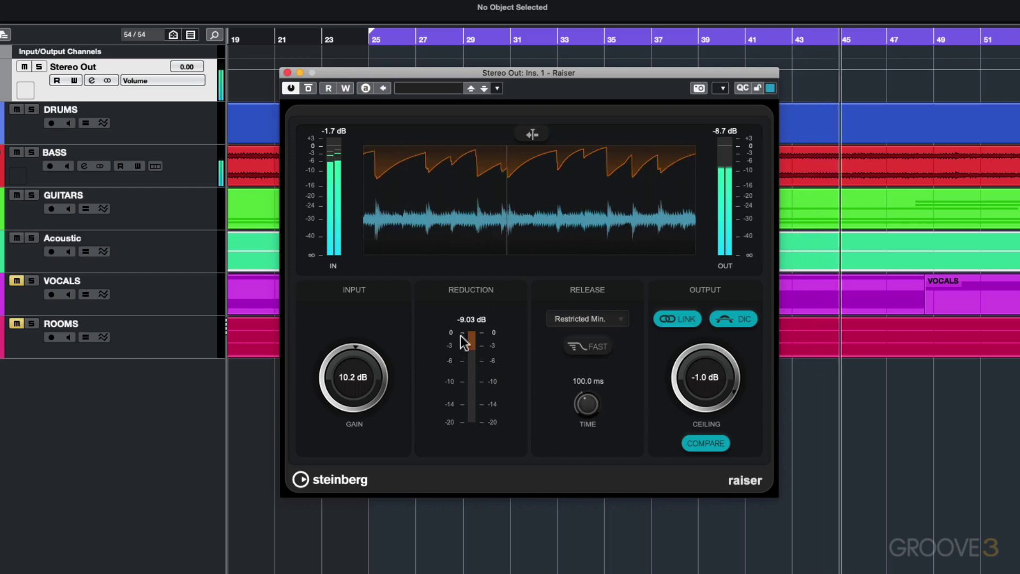
{"action": "left_click_drag", "start_coordinate": [346, 372], "coordinate": [349, 403]}
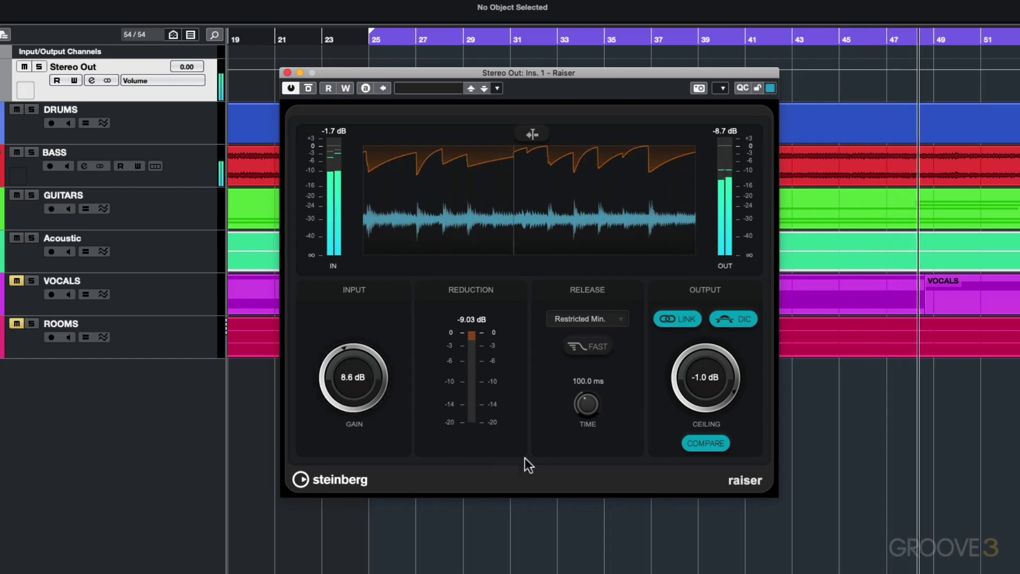
{"action": "left_click_drag", "start_coordinate": [581, 403], "coordinate": [583, 401]}
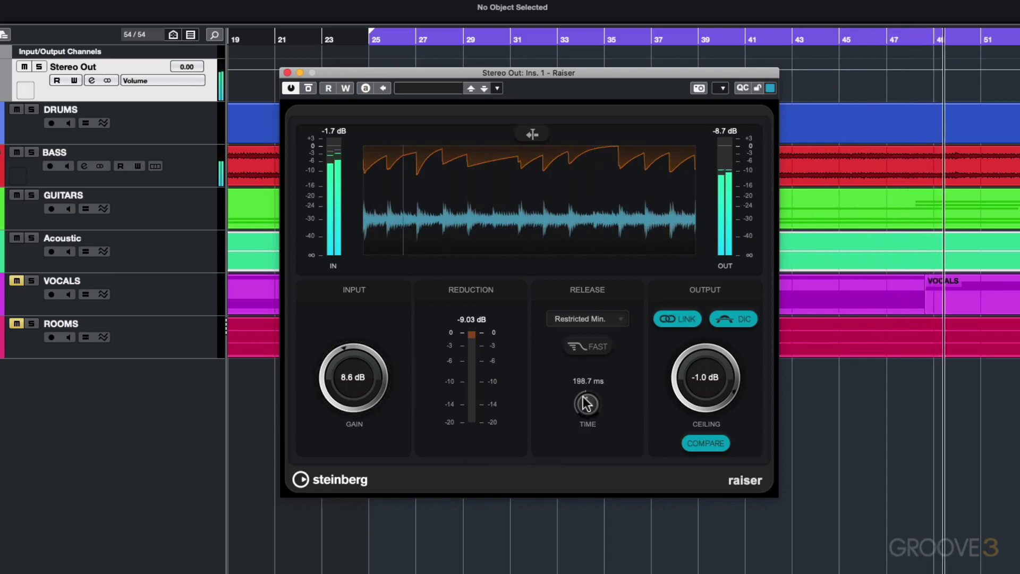
Switch to Restricted Max. release with a 47.4 ms release time and start playback.
{"action": "left_click", "coordinate": [573, 316]}
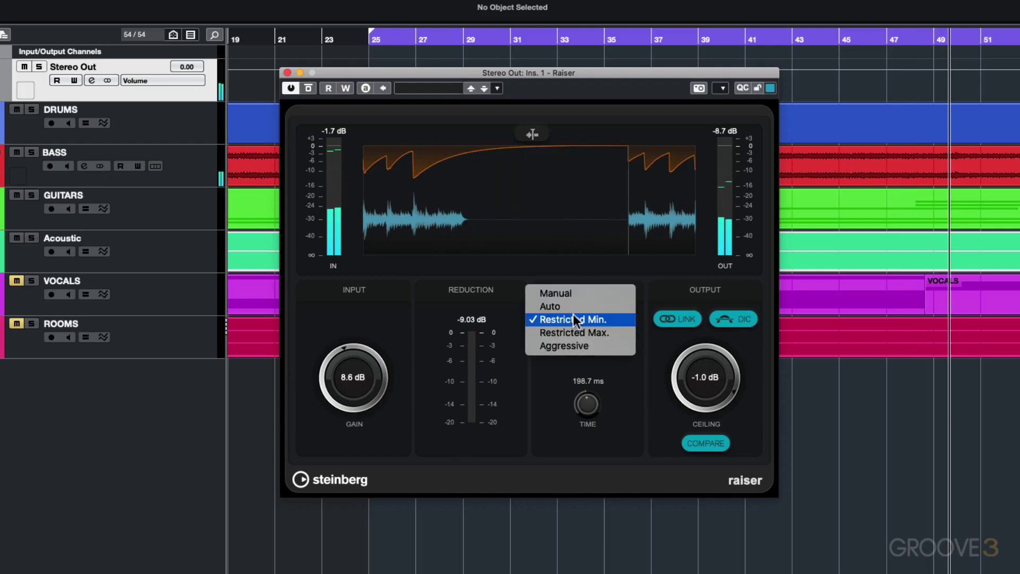
{"action": "left_click", "coordinate": [574, 331]}
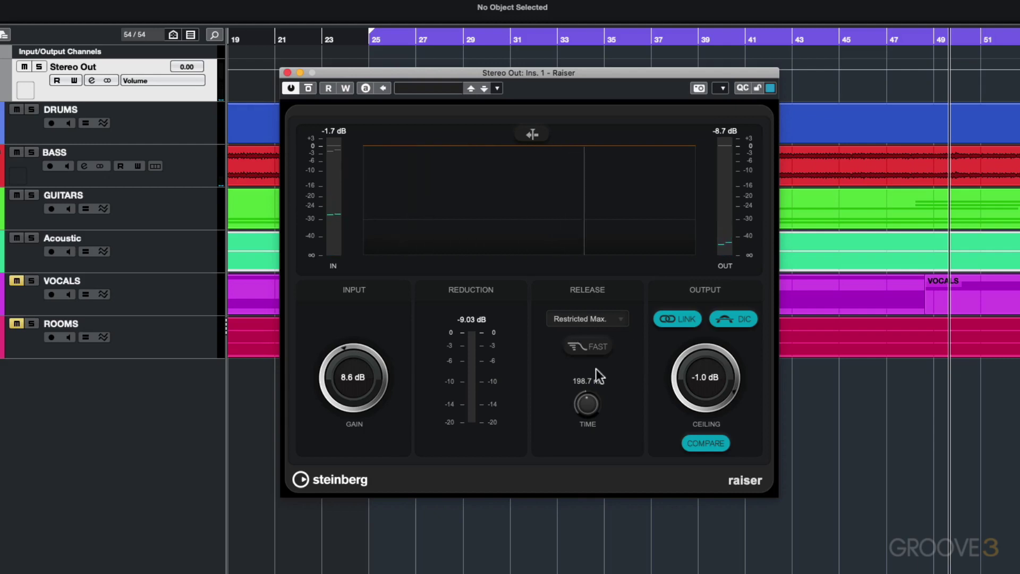
{"action": "left_click_drag", "start_coordinate": [587, 413], "coordinate": [588, 425]}
{"action": "key", "text": "space"}
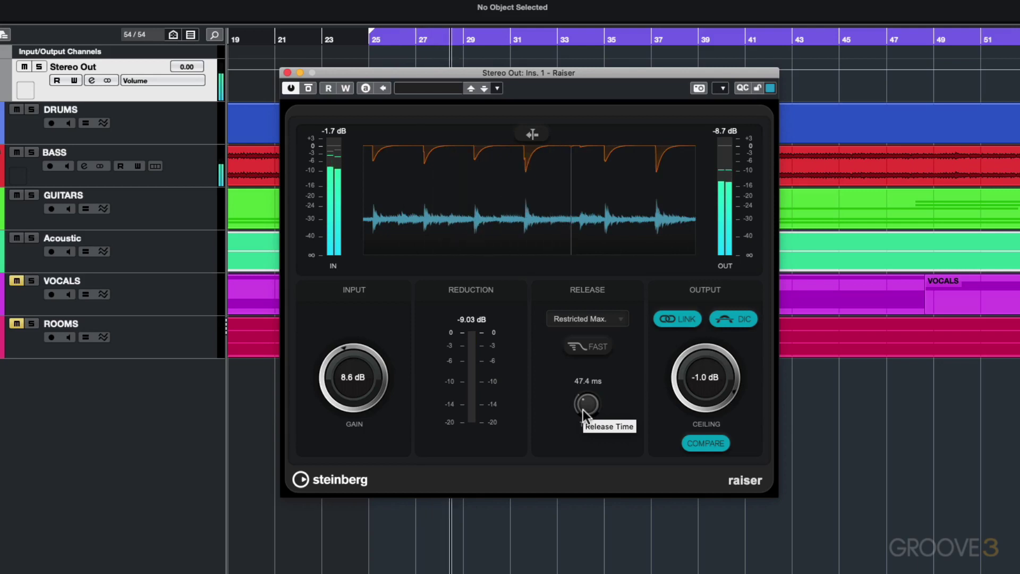
Toggle the fast initial release on and back off, then reopen the release mode list.
{"action": "left_click", "coordinate": [595, 345]}
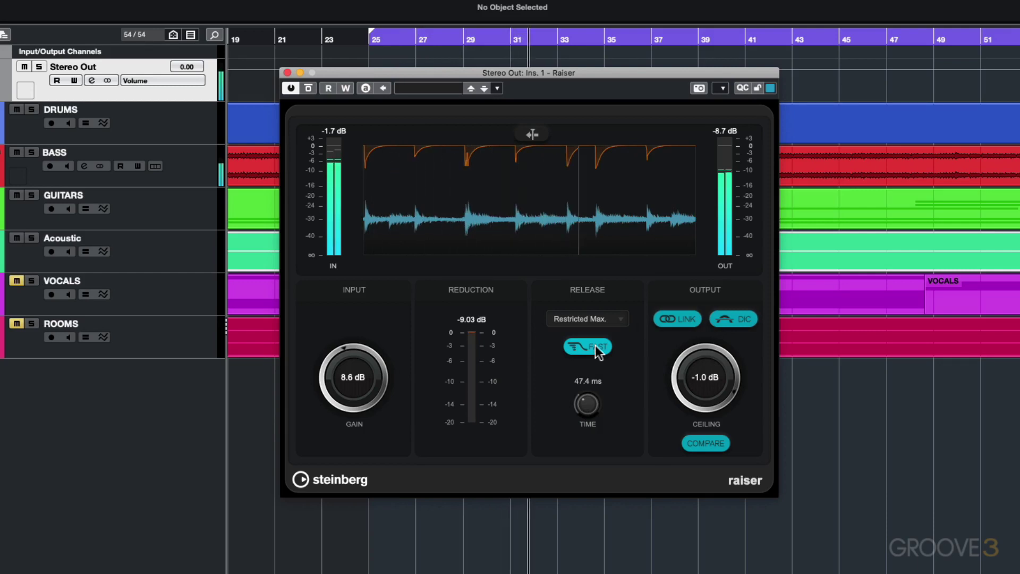
{"action": "left_click", "coordinate": [595, 346]}
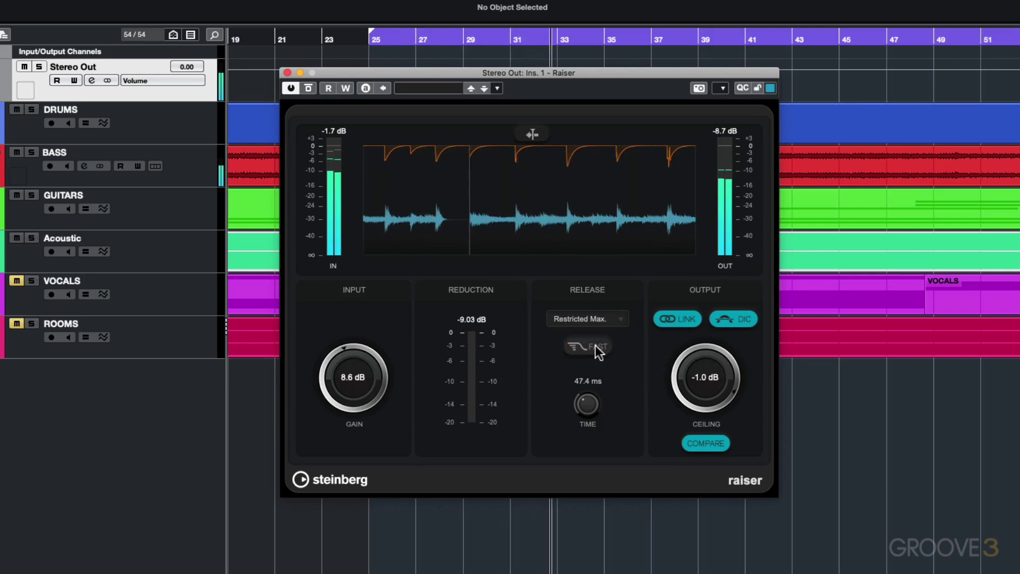
{"action": "left_click", "coordinate": [589, 319]}
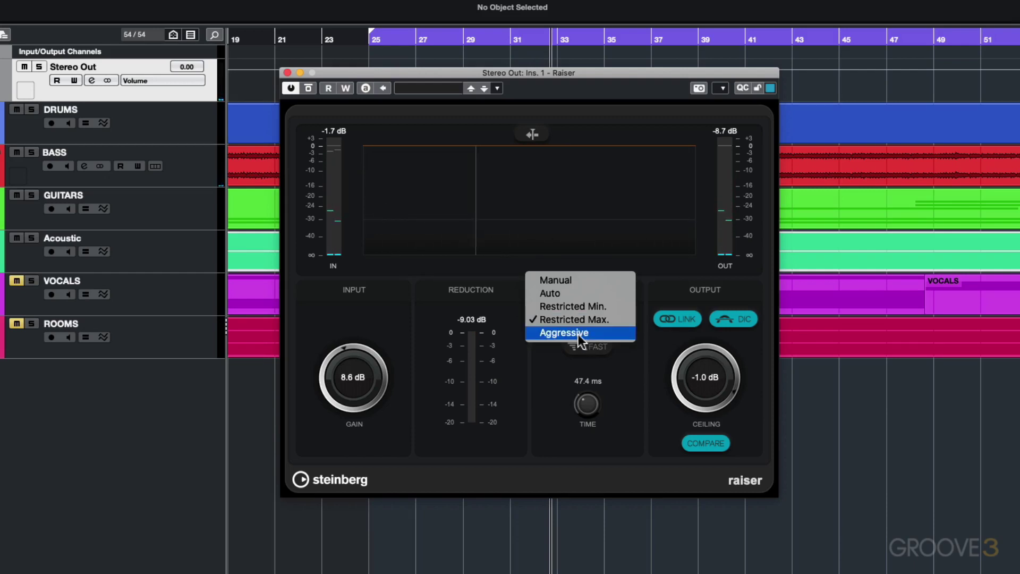
Switch Raiser to Aggressive release and push input gain to 11.7 dB during playback, then stop.
{"action": "left_click", "coordinate": [578, 334]}
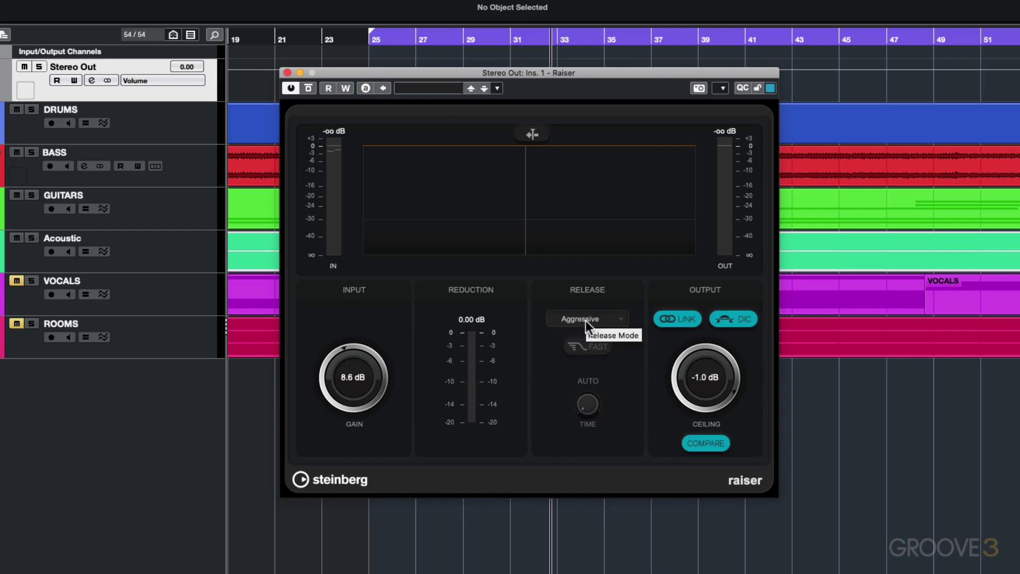
{"action": "key", "text": "space"}
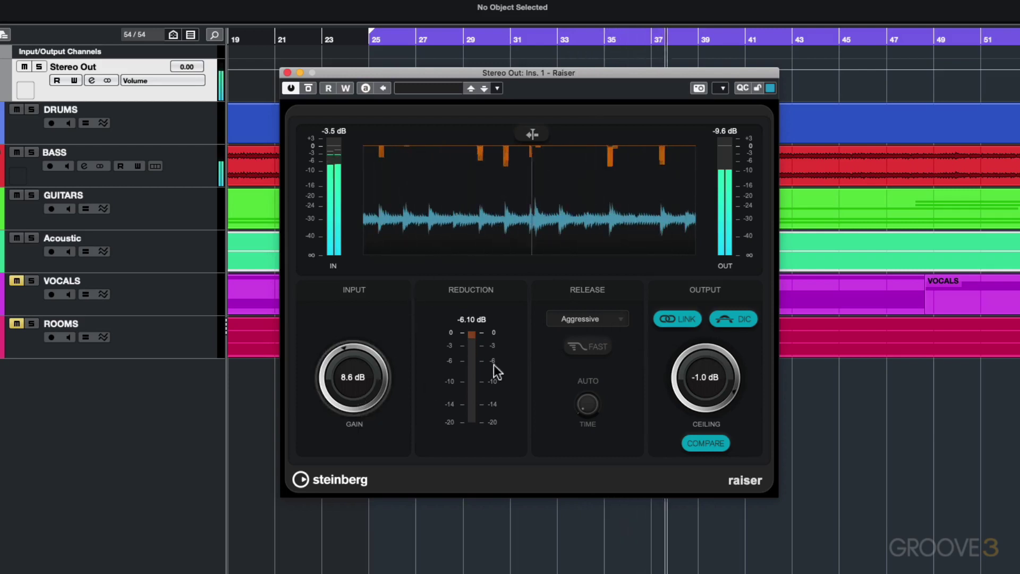
{"action": "left_click_drag", "start_coordinate": [359, 381], "coordinate": [358, 320]}
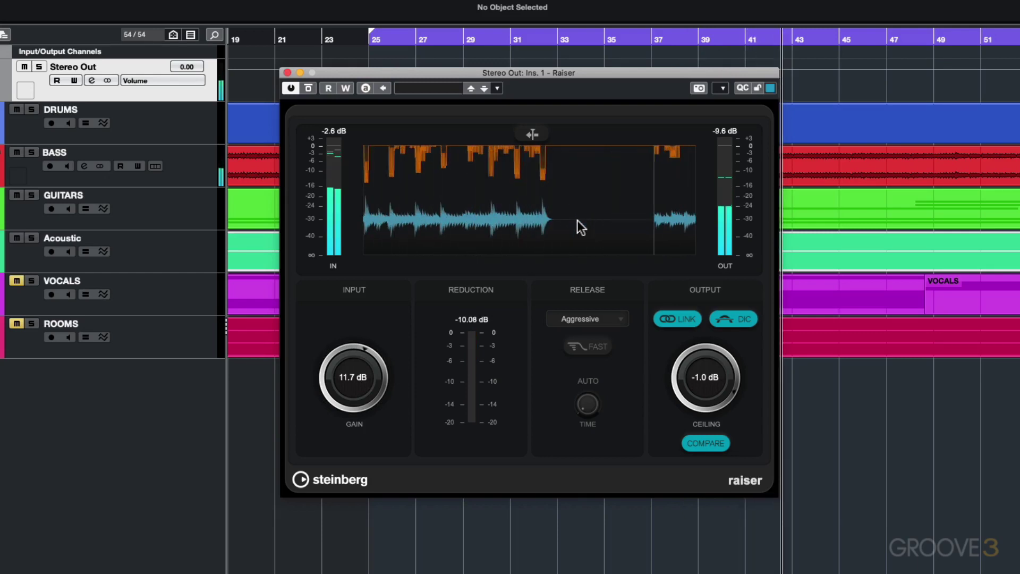
{"action": "key", "text": "space"}
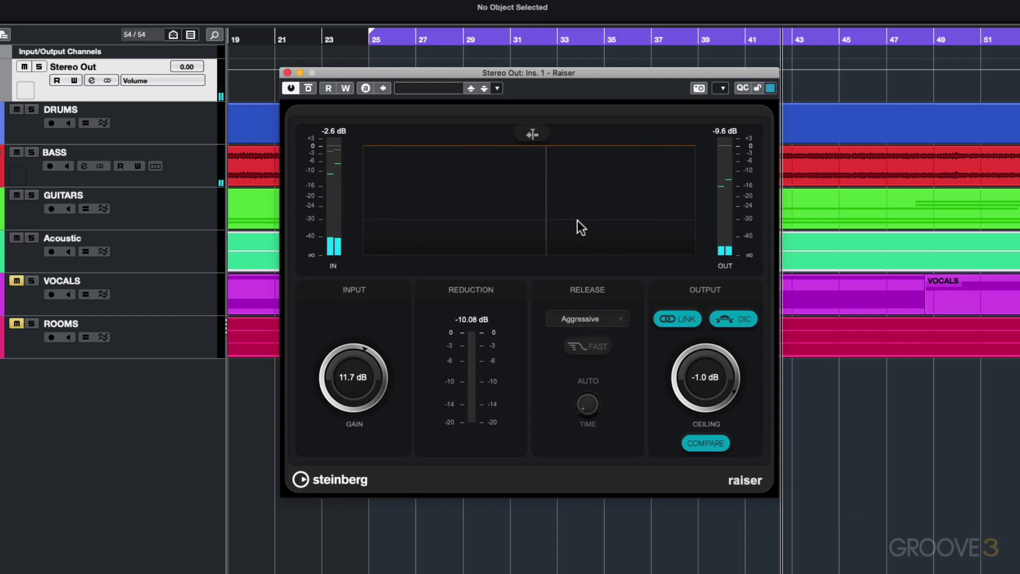
Return Raiser's release to Restricted Min. at 56.9 ms, 7.2 dB gain, and resume playback.
{"action": "left_click", "coordinate": [576, 319]}
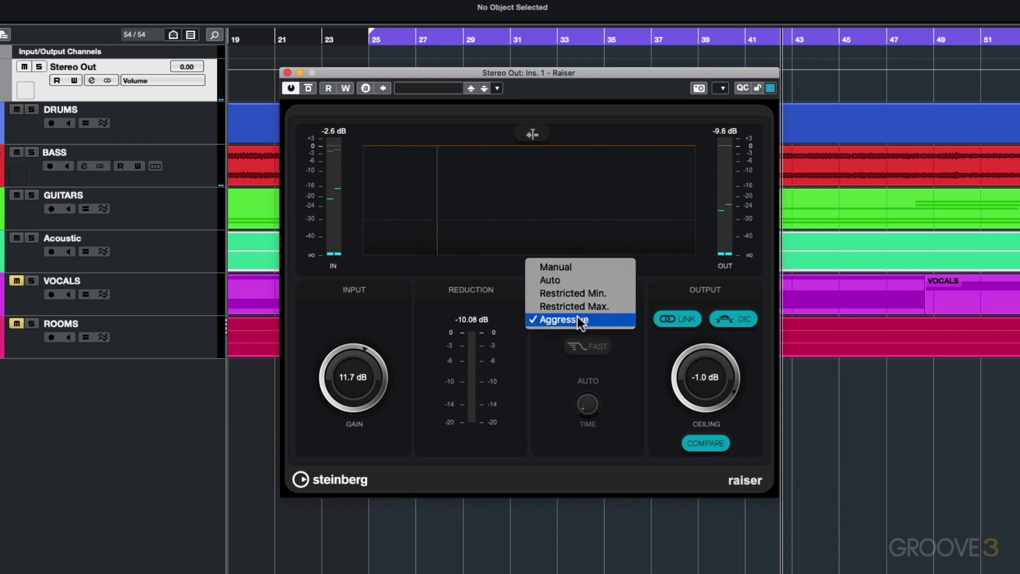
{"action": "left_click", "coordinate": [577, 295]}
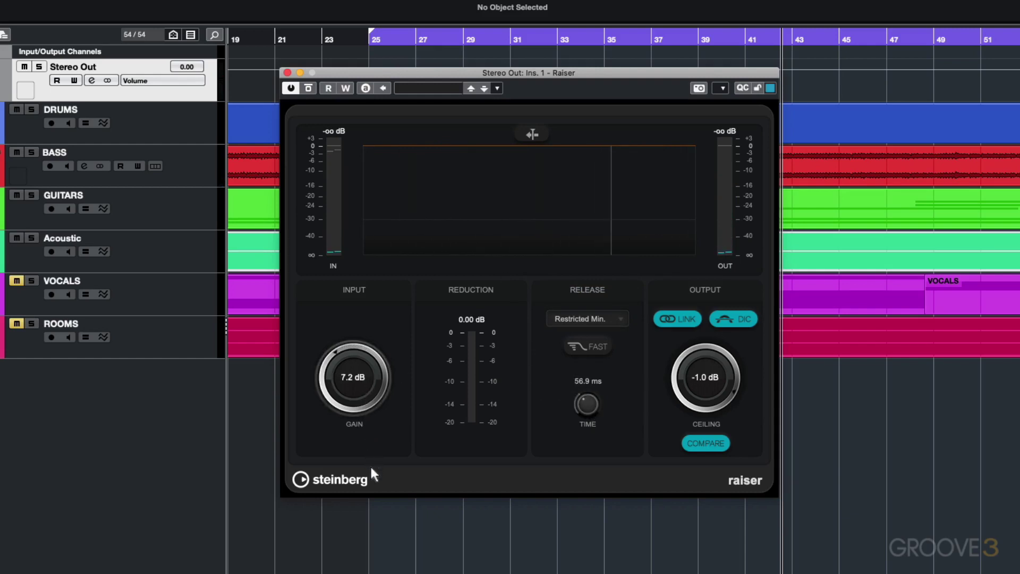
{"action": "key", "text": "space"}
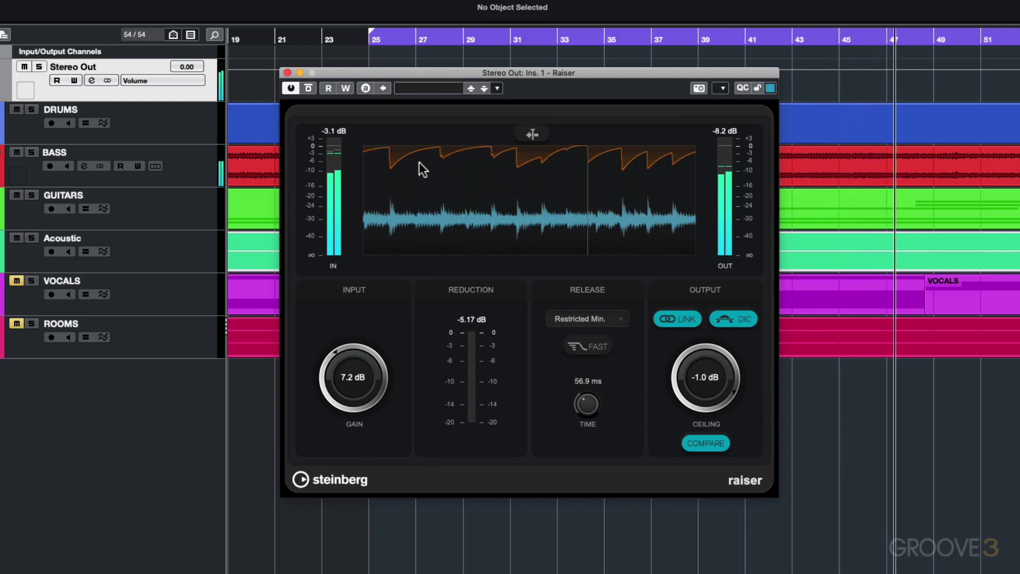
Turn off COMPARE, jump to bar 36, and toggle Raiser's bypass to A/B the limiter.
{"action": "left_click", "coordinate": [704, 447]}
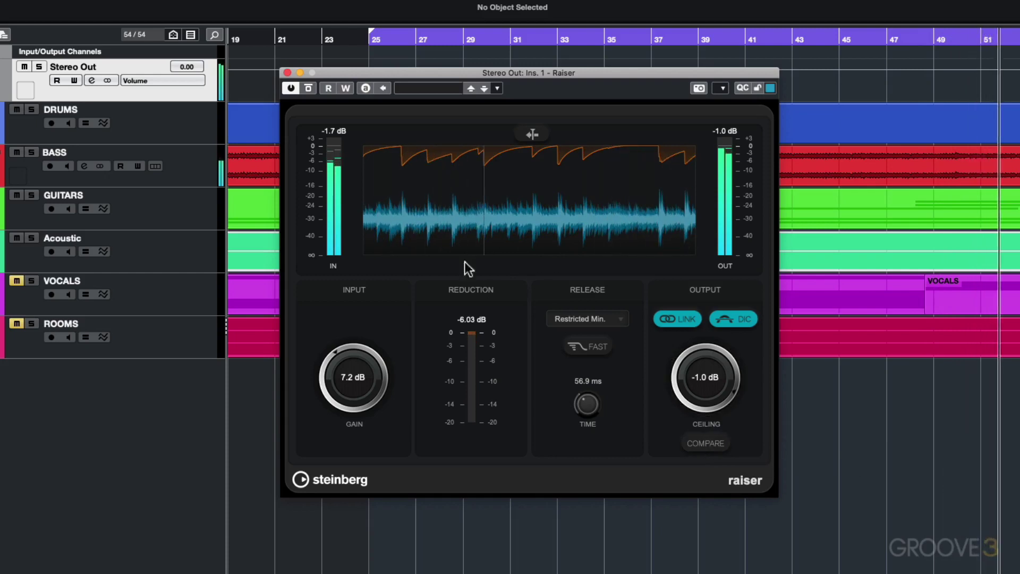
{"action": "left_click", "coordinate": [639, 33]}
{"action": "left_click", "coordinate": [287, 90]}
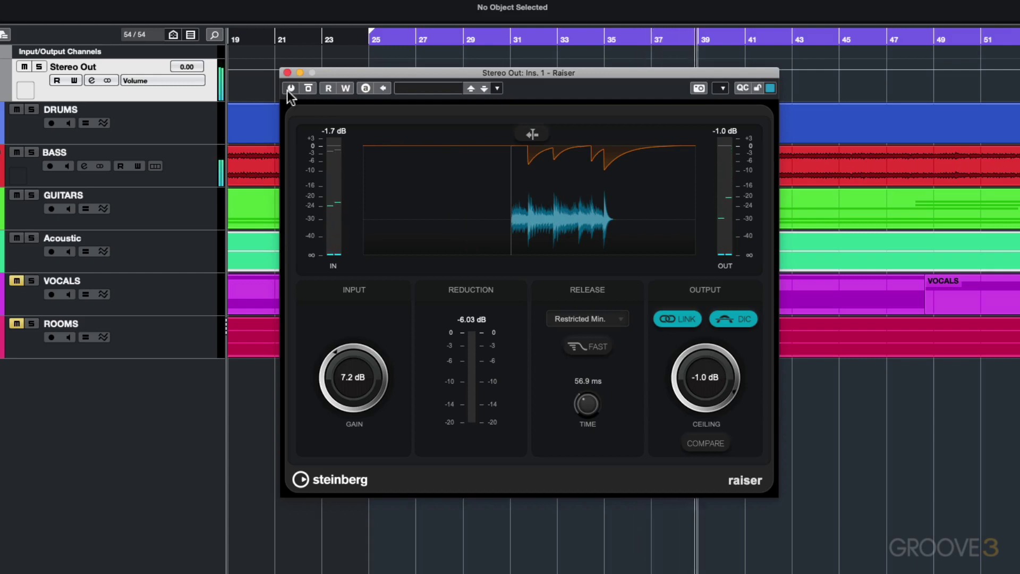
{"action": "left_click", "coordinate": [290, 88]}
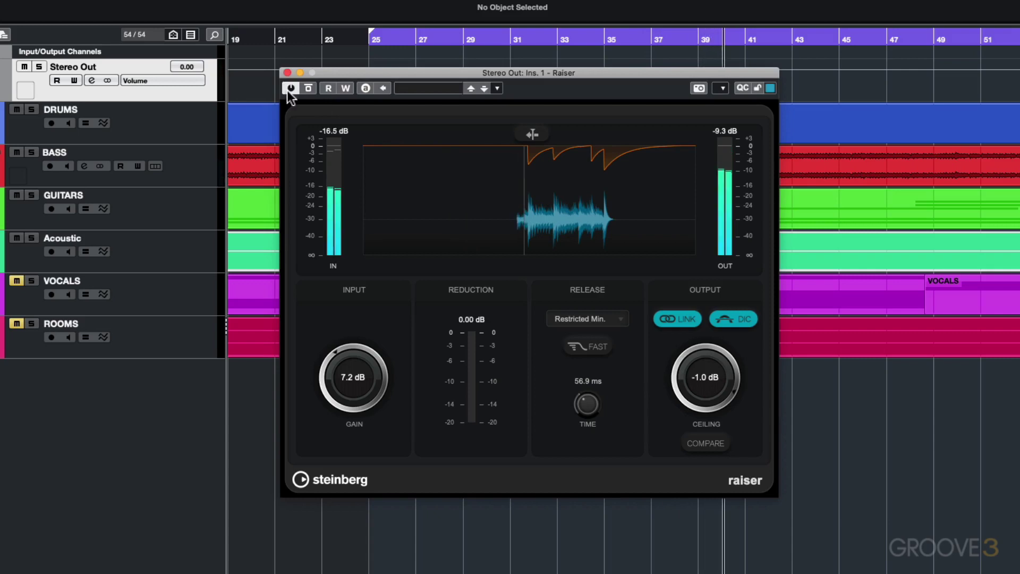